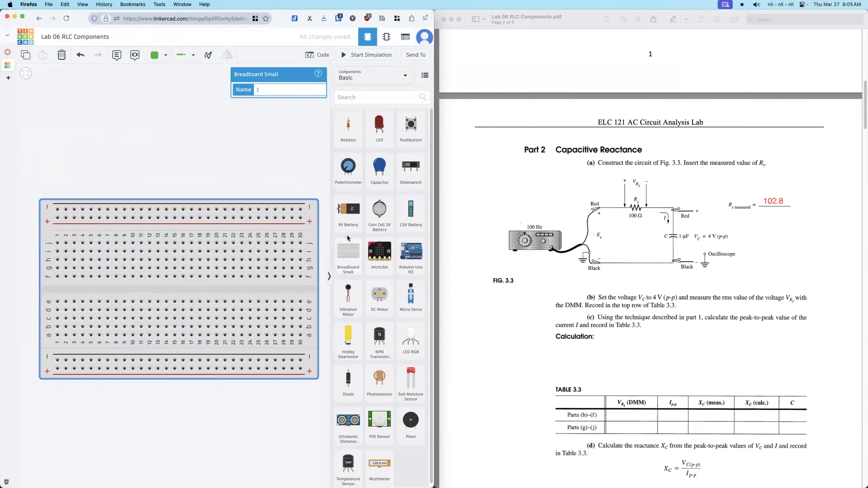
Step: Show all available components and place a function generator from the instruments on the workspace near the breadboard
left_click(366, 79)
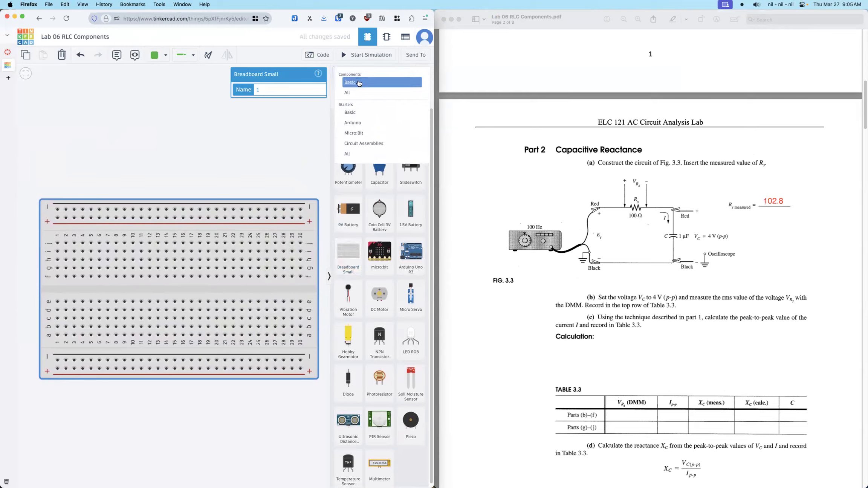
left_click(351, 91)
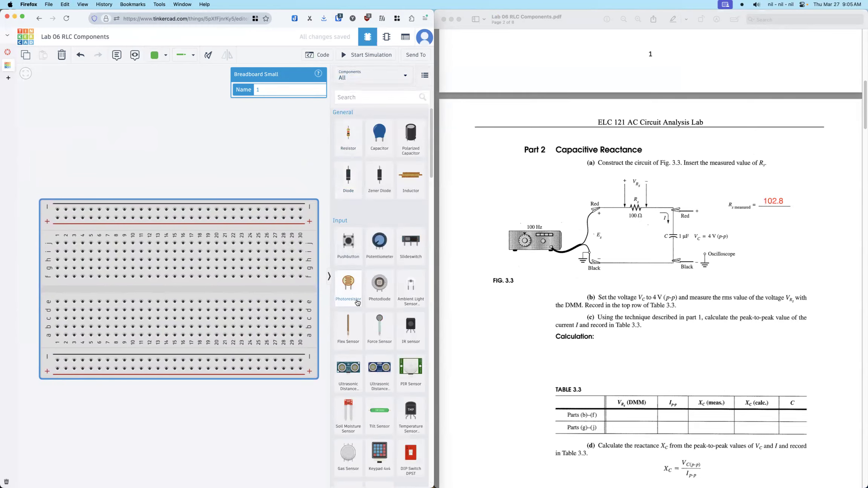
scroll(356, 299, "down", 15)
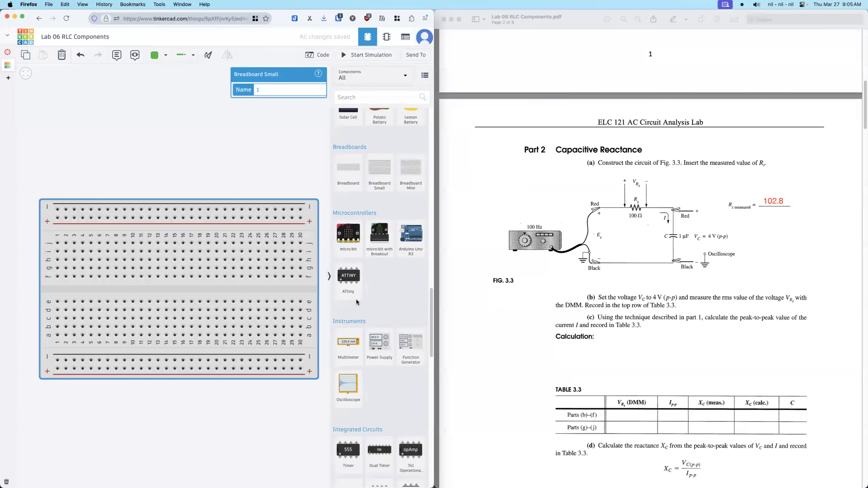
left_click(418, 344)
left_click_drag(418, 344, 15, 229)
left_click_drag(22, 276, 85, 336)
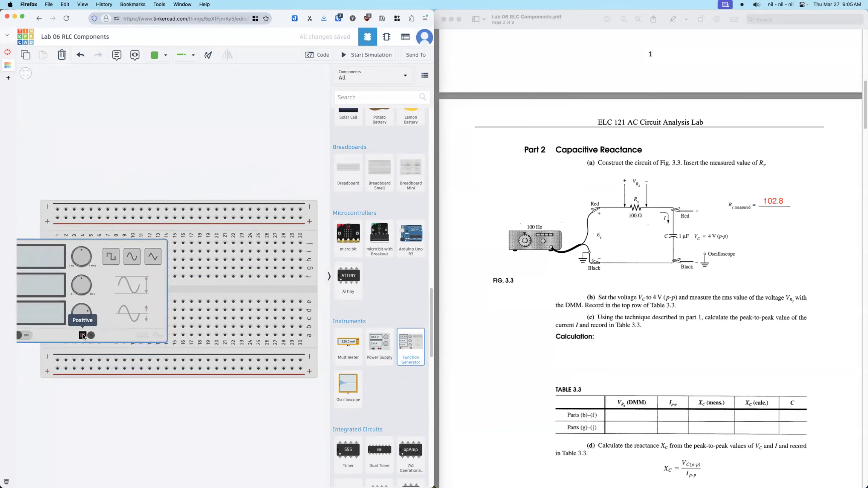
left_click(151, 300)
scroll(150, 300, "down", 2)
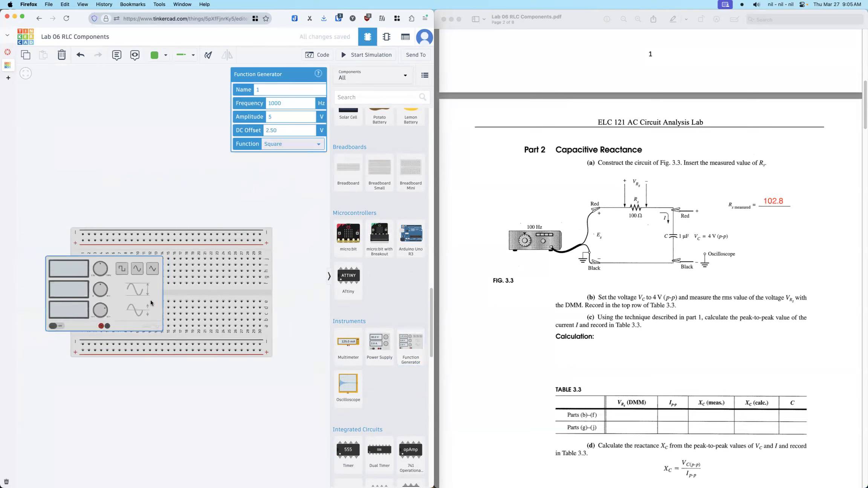
Step: Arrange the function generator and the small breadboard side by side without overlap, with the generator to the left of the breadboard
left_click_drag(236, 241, 275, 242)
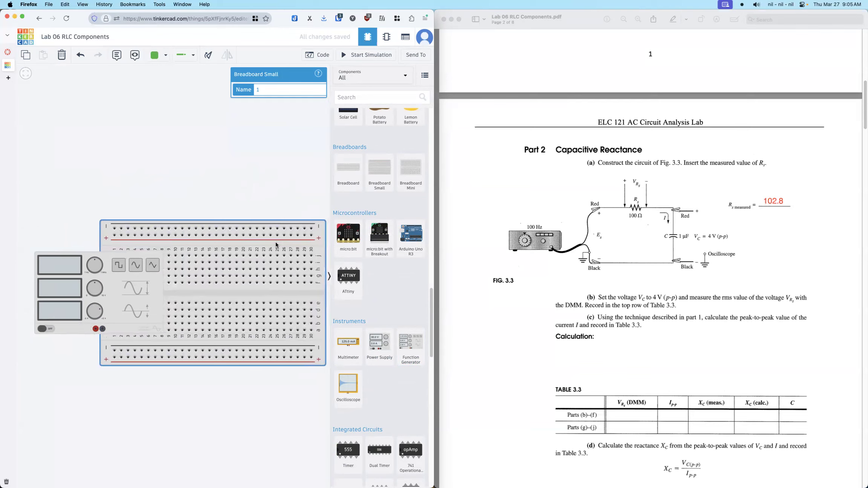
left_click_drag(88, 254, 31, 245)
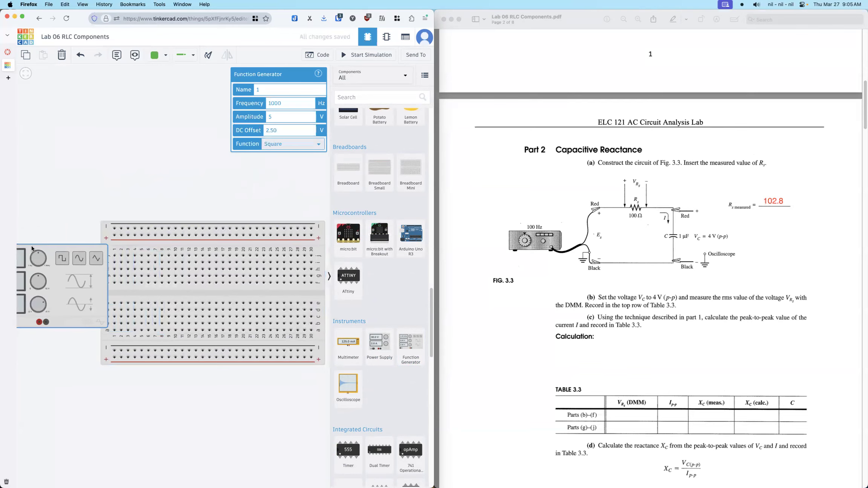
scroll(31, 245, "down", 2)
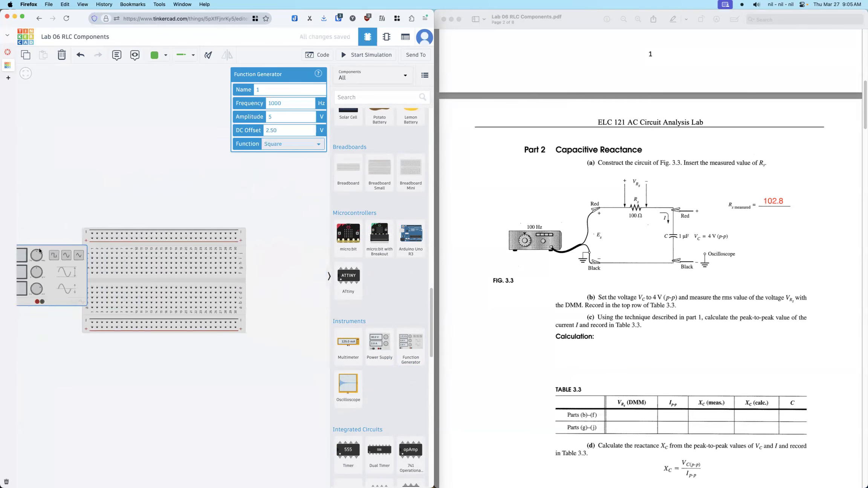
left_click_drag(55, 249, 42, 248)
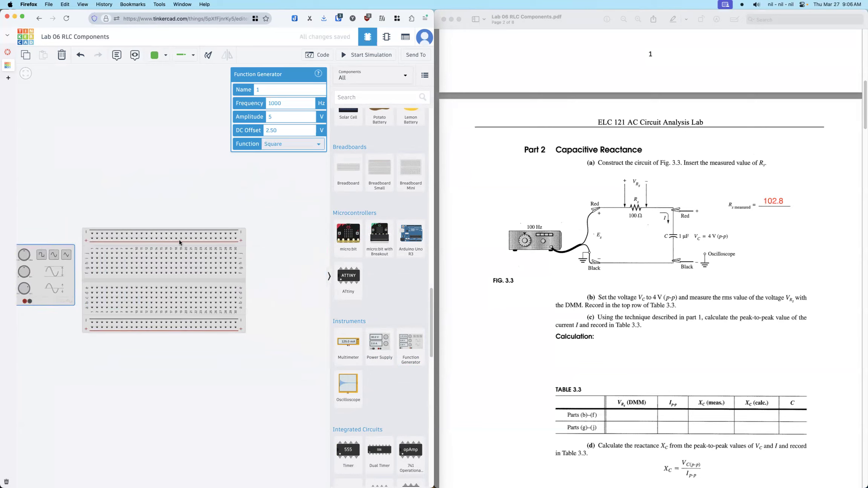
left_click(27, 73)
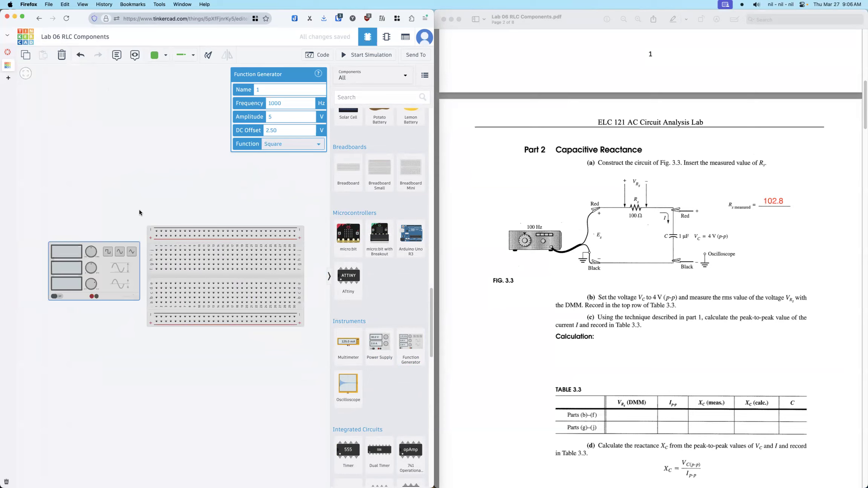
left_click_drag(117, 244, 97, 244)
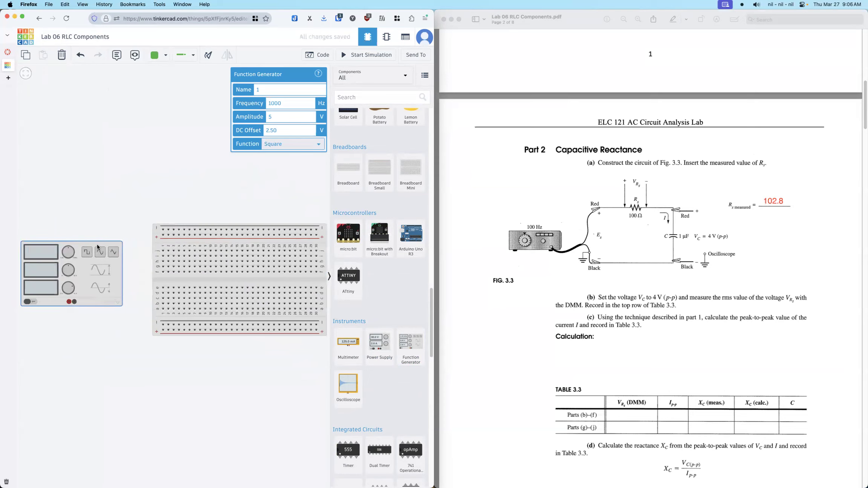
left_click(155, 239)
left_click_drag(155, 239, 141, 241)
scroll(141, 241, "up", 1)
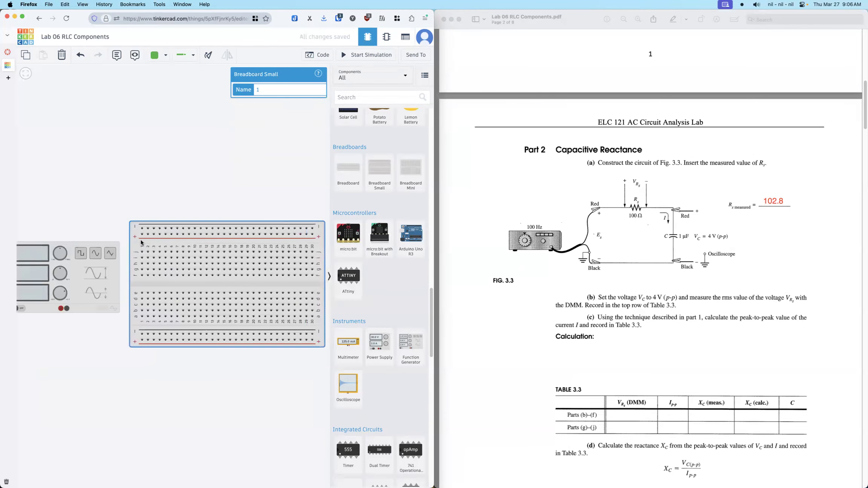
left_click_drag(74, 244, 83, 243)
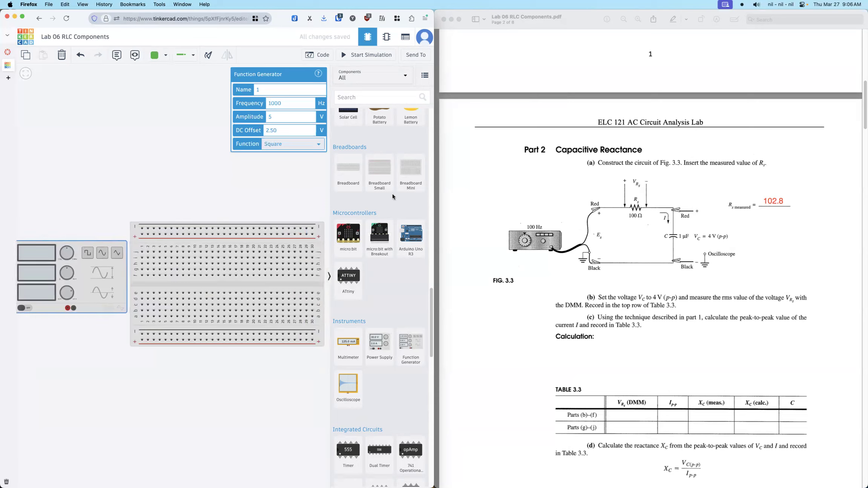
Step: Configure the function generator with a frequency of 100 Hz, a DC offset of 0 V and a Sine function
left_click(287, 106)
key("BackSpace")
double_click(280, 130)
type("0")
left_click(279, 143)
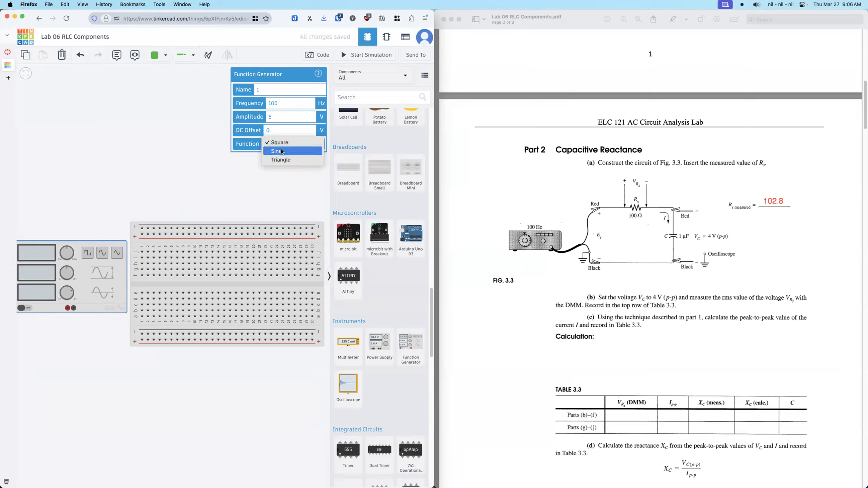
left_click(281, 149)
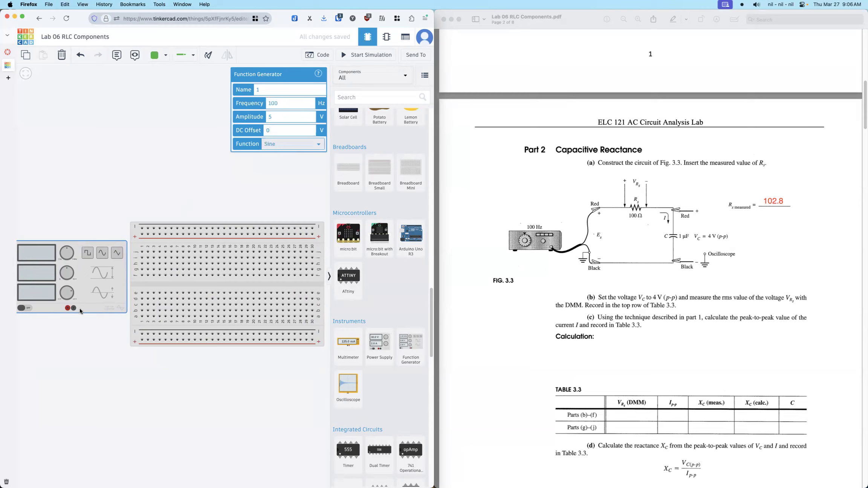
Step: Wire the generator's positive terminal to the breadboard's lower positive rail in red, and link the lower and upper positive rails with a red wire
left_click(67, 308)
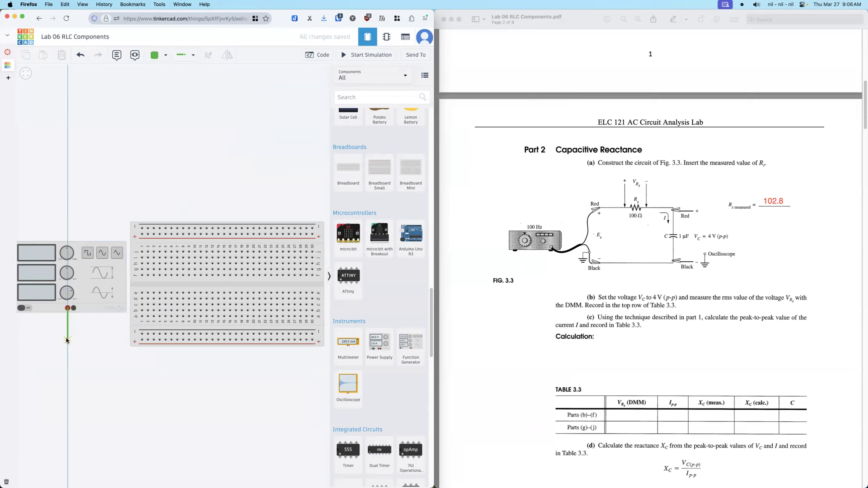
left_click(68, 339)
left_click(142, 340)
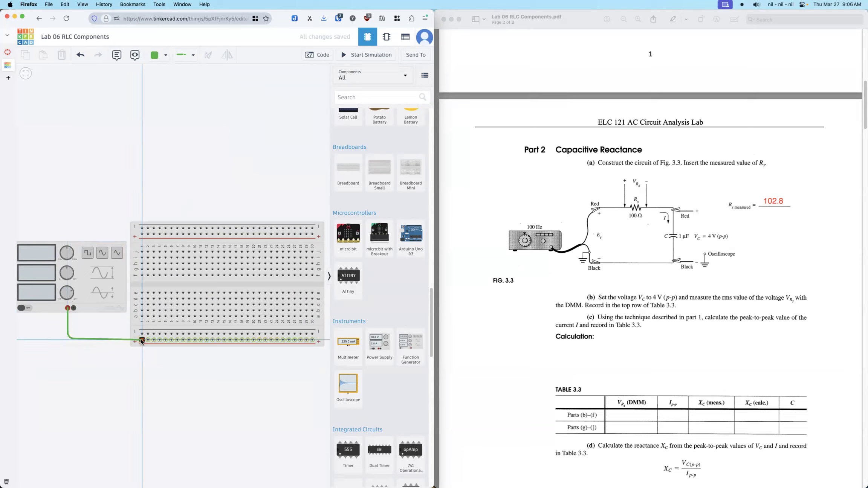
left_click(154, 55)
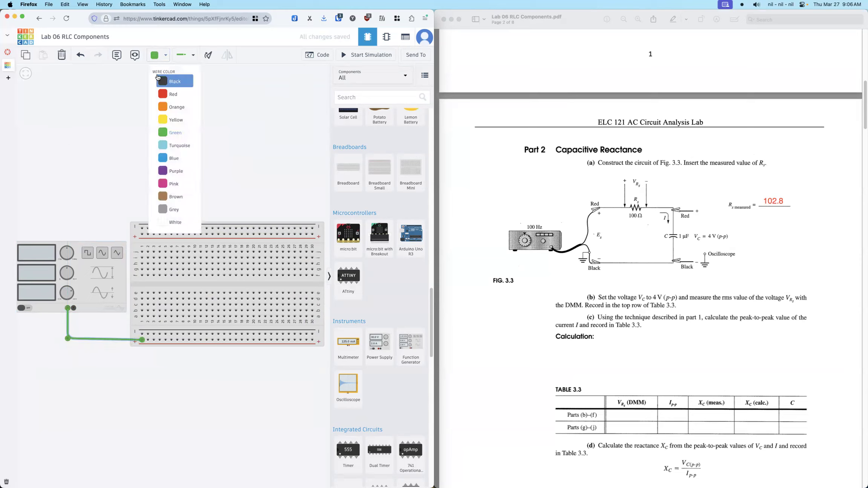
left_click(171, 92)
left_click(312, 340)
left_click(312, 298)
left_click(312, 234)
Step: Wire the generator's negative terminal to the lower negative rail in black, and link the lower and upper negative rails with a black wire
left_click(75, 308)
left_click(73, 333)
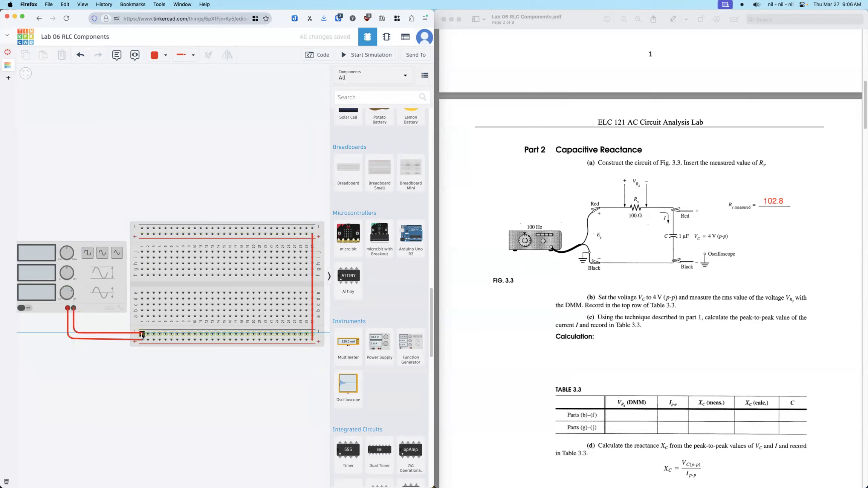
left_click(142, 335)
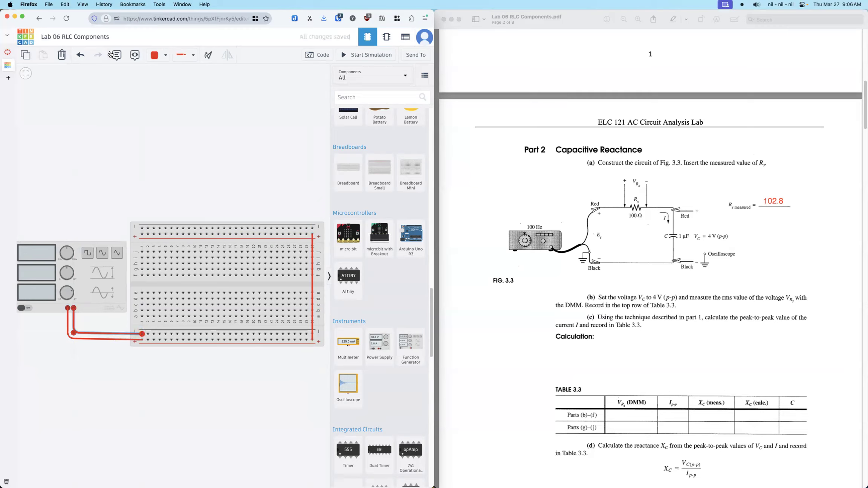
left_click(153, 57)
left_click(158, 84)
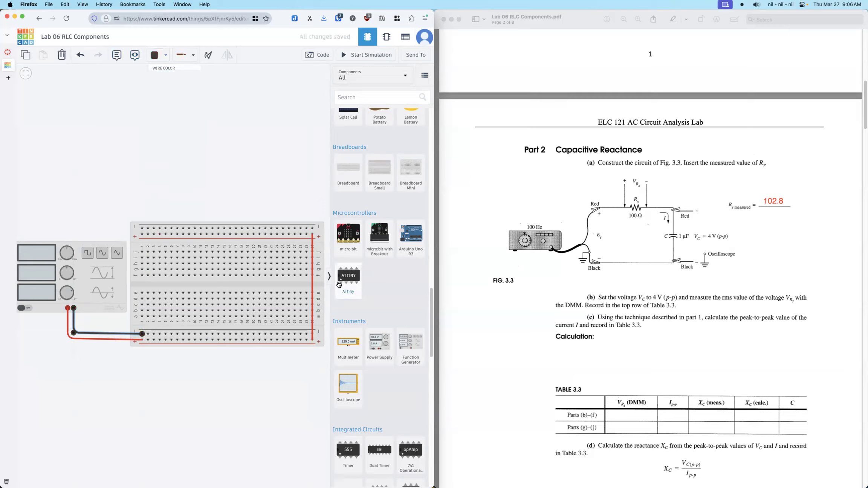
left_click(307, 333)
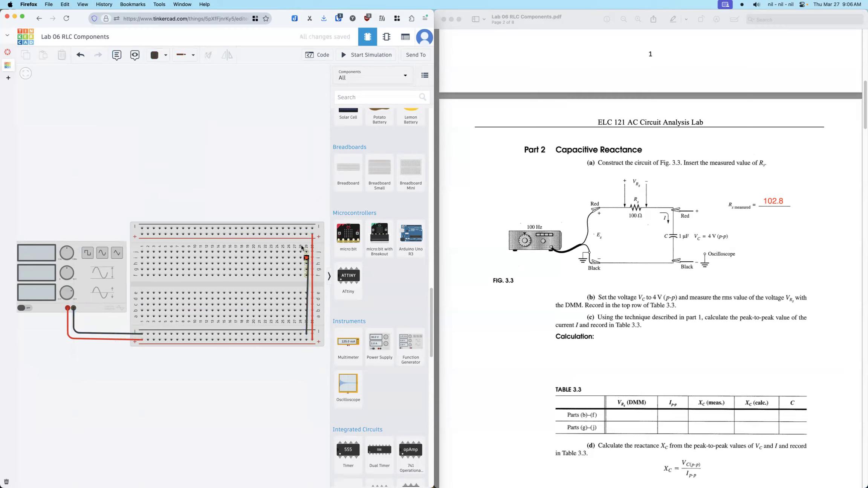
left_click(306, 228)
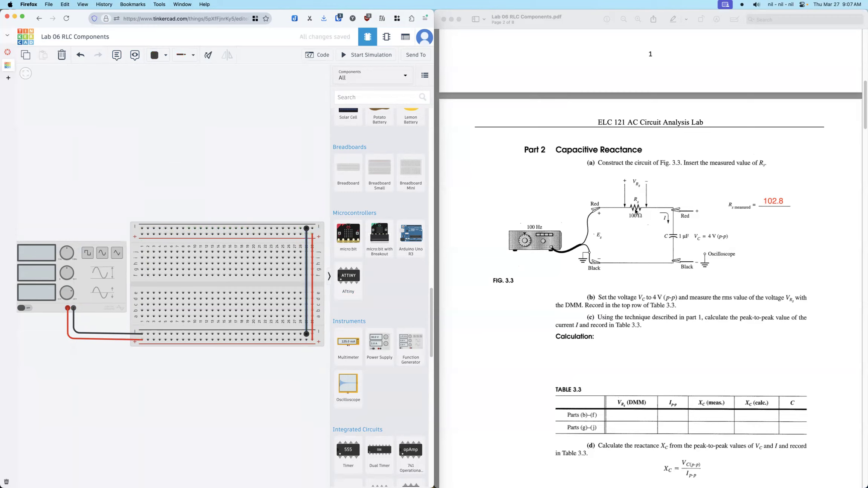
Step: Place a resistor across the breadboard's centre gap and set its resistance to 102.8 Ω
scroll(364, 200, "up", 7)
scroll(365, 202, "up", 10)
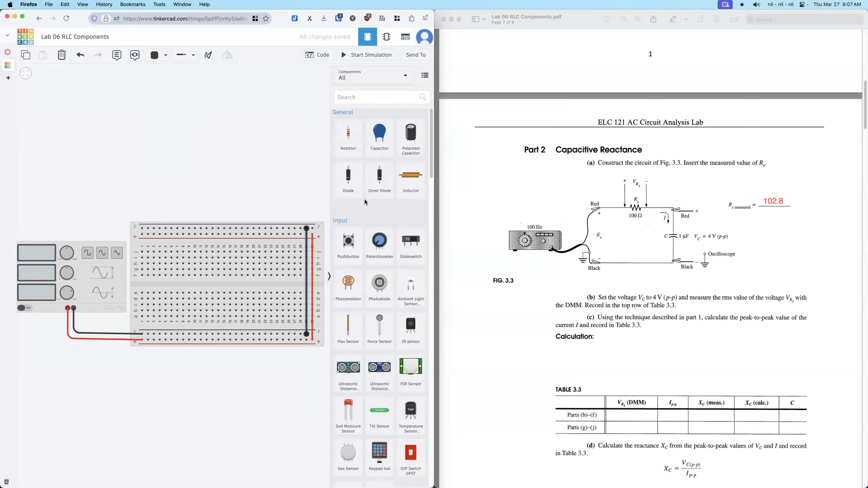
left_click_drag(348, 136, 213, 222)
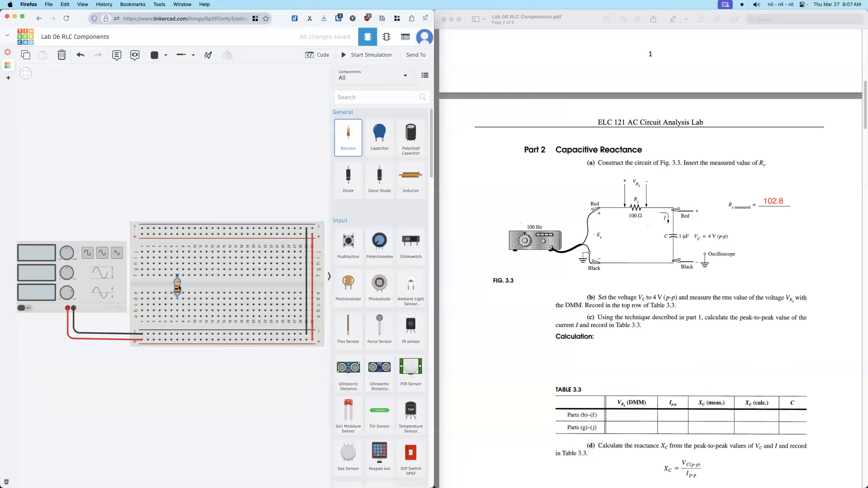
left_click_drag(178, 288, 177, 286)
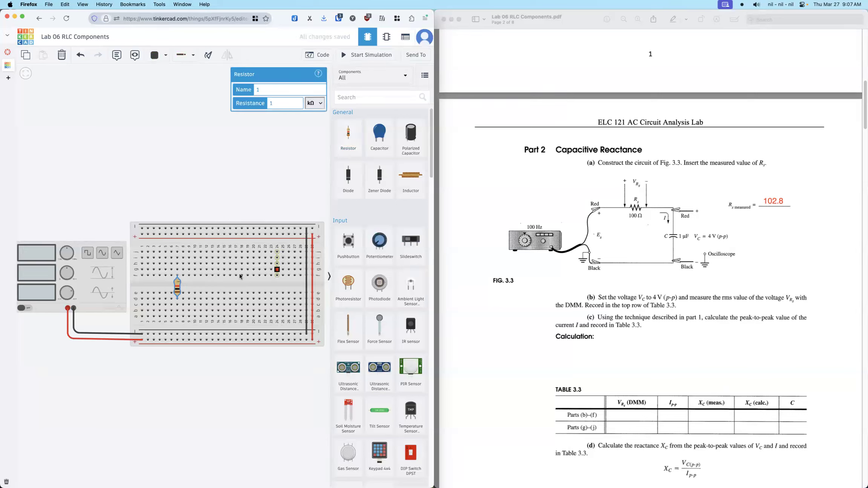
left_click(316, 103)
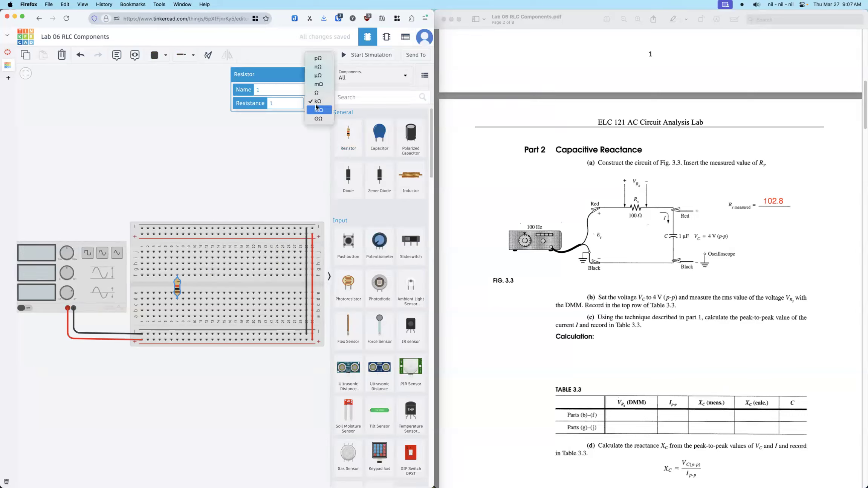
left_click(318, 95)
left_click(291, 105)
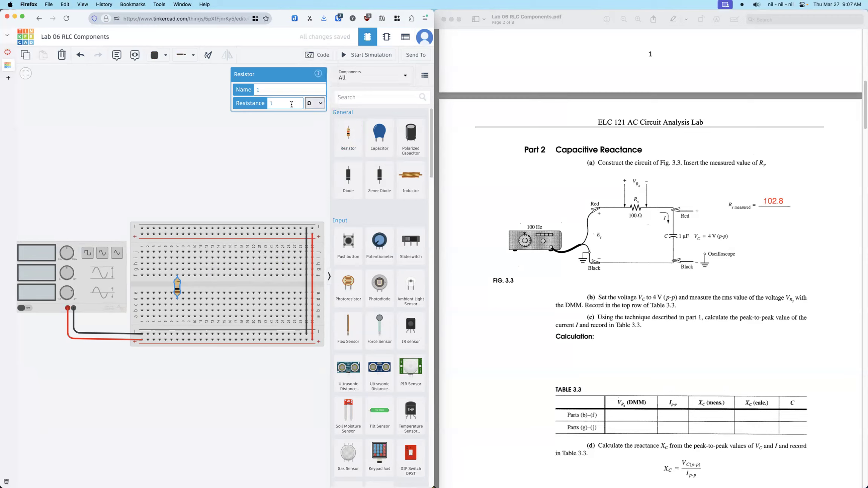
type("02.8")
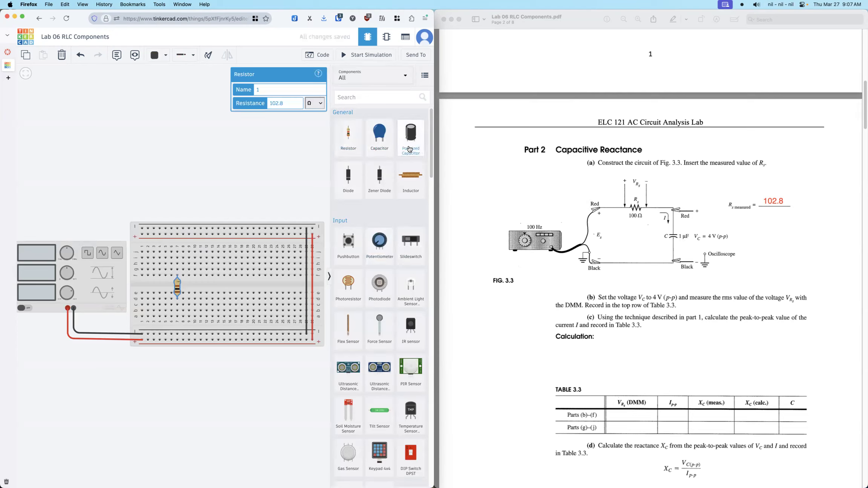
Step: Add a polarized capacitor, mirror it, and place it on the breadboard's upper half to the right of the resistor
left_click_drag(405, 145, 214, 192)
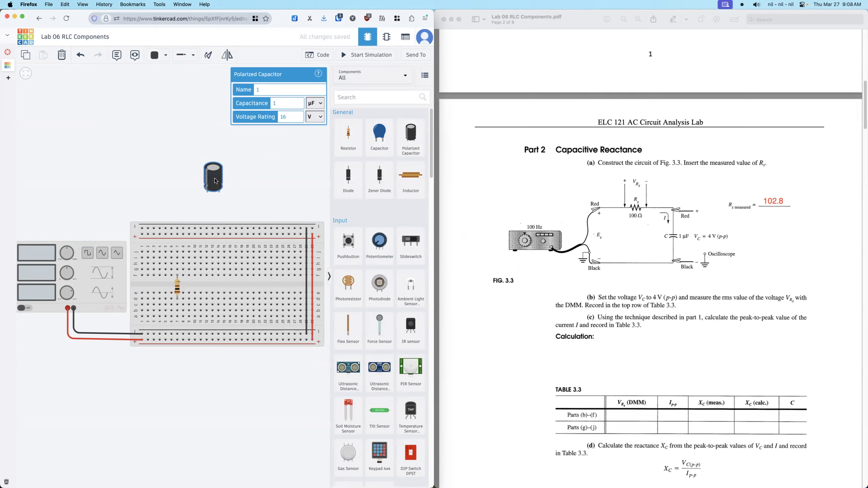
left_click(227, 55)
left_click_drag(217, 178, 216, 255)
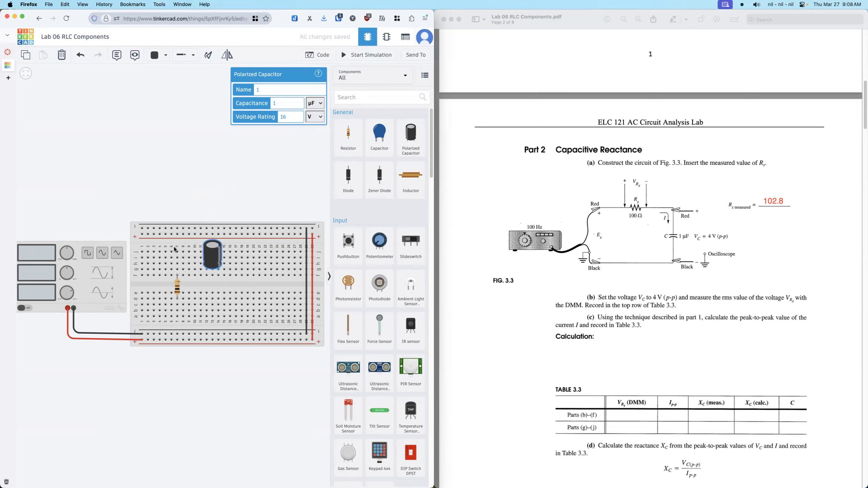
left_click_drag(208, 253, 209, 243)
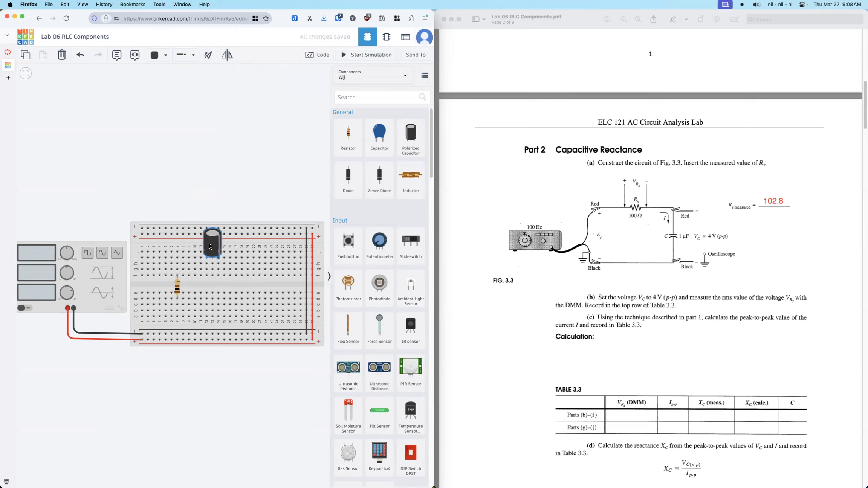
Step: Wire the column above the resistor's upper end to the column of the polarized capacitor's positive lead
left_click(177, 270)
left_click(178, 270)
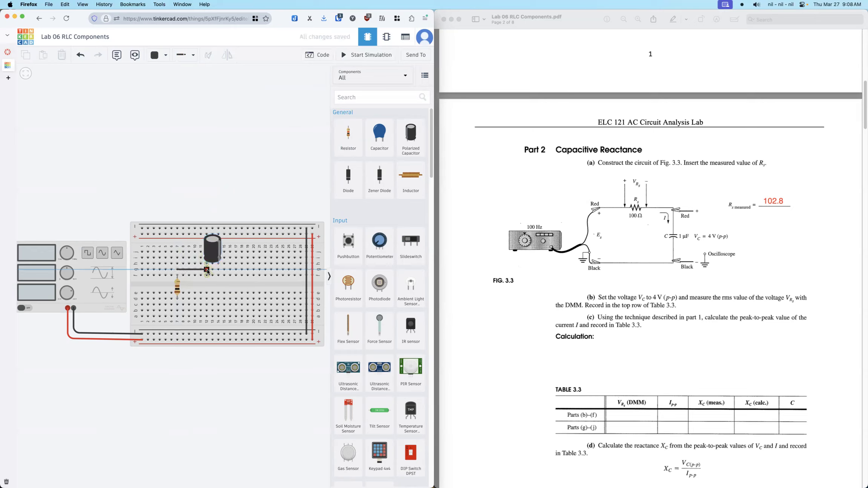
left_click(206, 270)
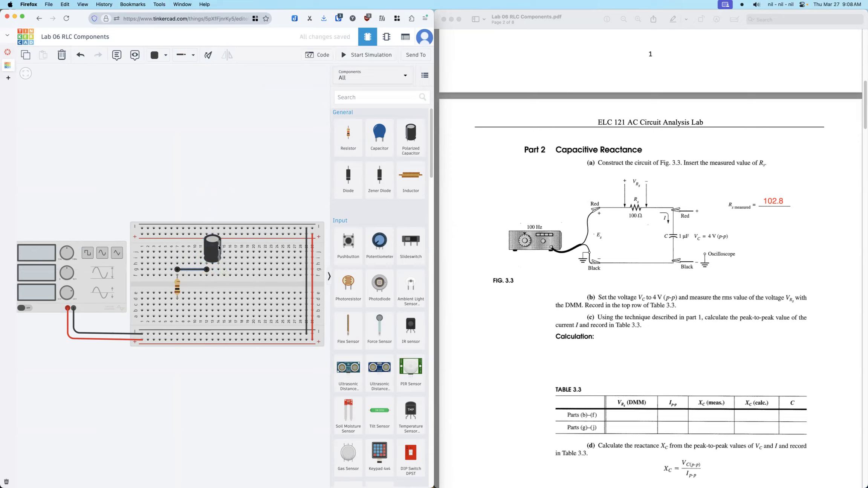
Step: Move the capacitor aside, wire its negative lead's column to the upper negative rail, and return the capacitor to its place
left_click_drag(212, 244, 221, 251)
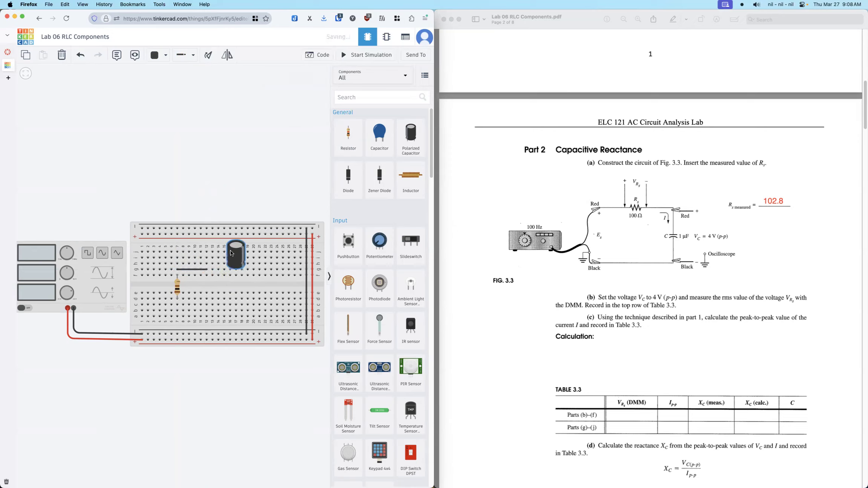
left_click(218, 251)
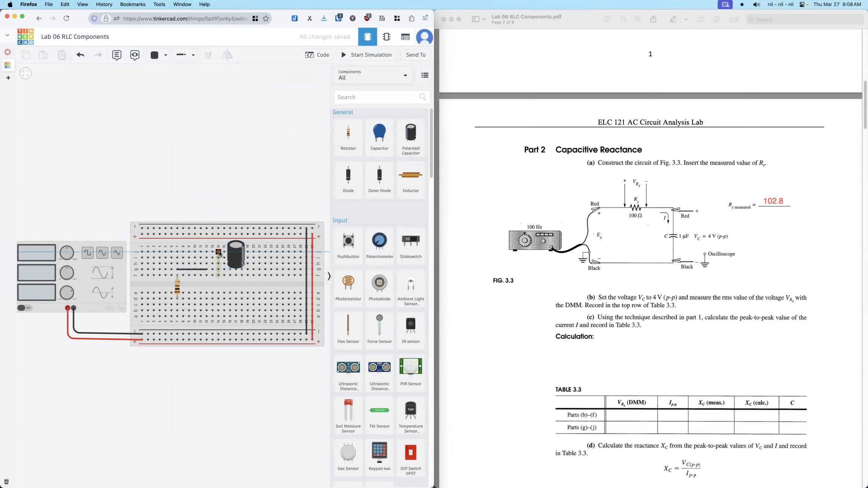
left_click(219, 229)
left_click_drag(237, 255, 222, 253)
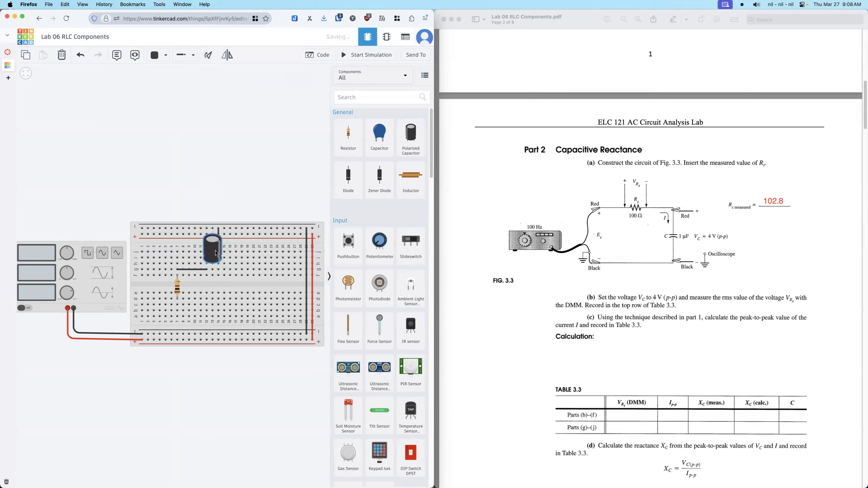
Step: Recolour the resistor-to-capacitor wire green, and link the resistor's lower end to the lower positive rail with a green wire
left_click(177, 270)
left_click(163, 60)
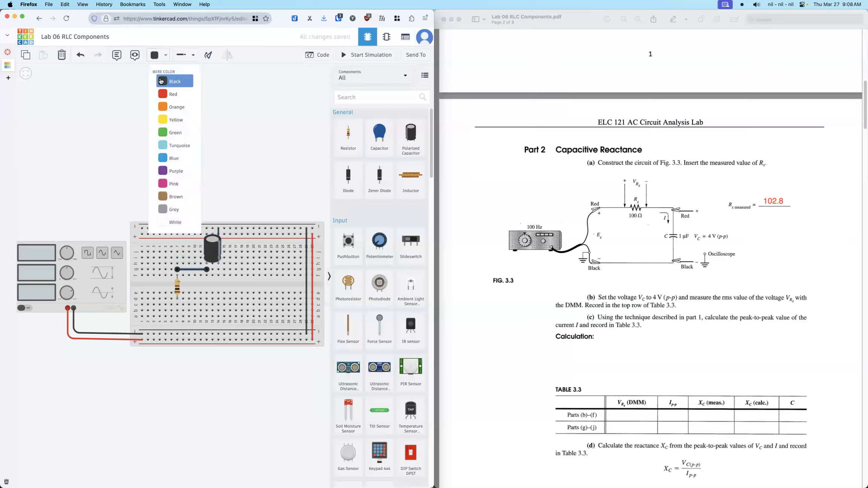
left_click(173, 129)
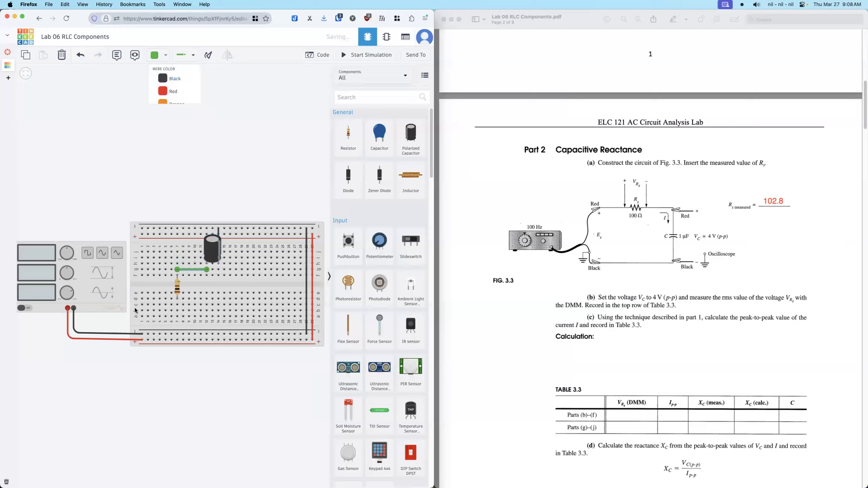
left_click(177, 317)
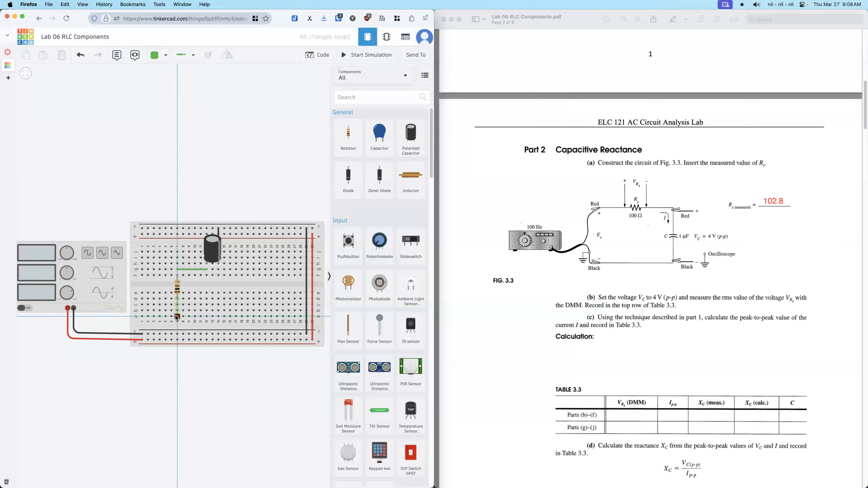
left_click(177, 339)
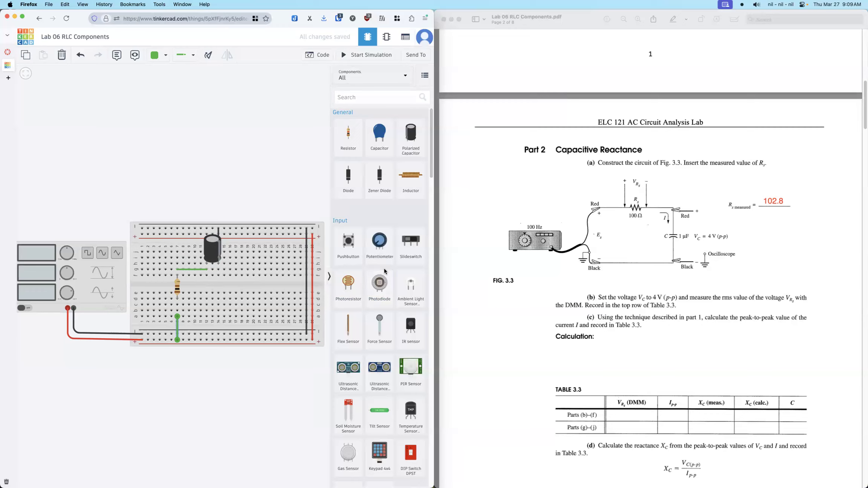
Step: Add two oscilloscopes side by side above the breadboard
scroll(384, 269, "down", 5)
scroll(385, 271, "down", 10)
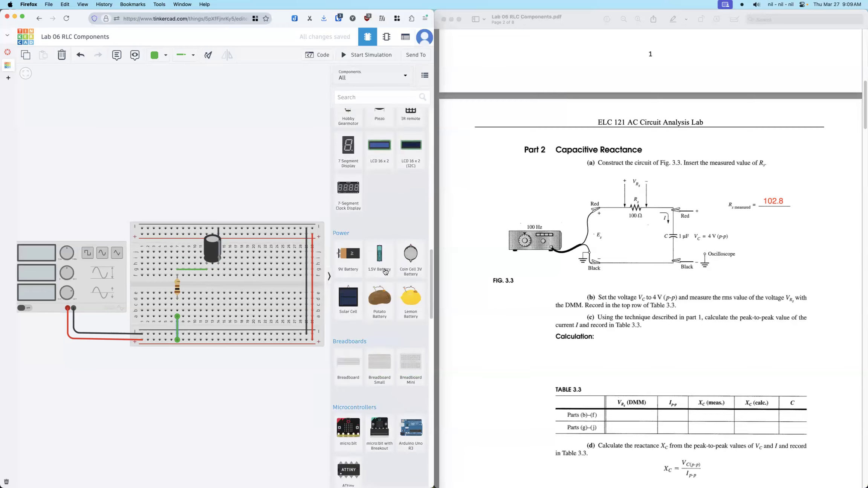
left_click_drag(348, 311, 140, 209)
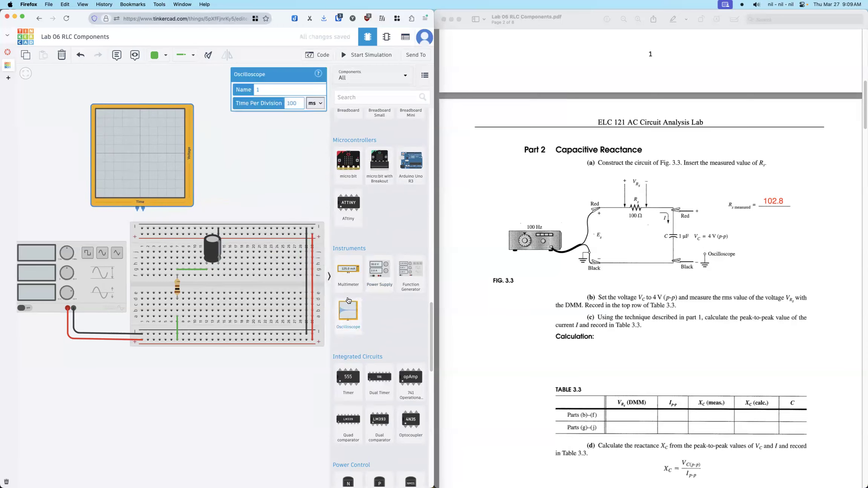
left_click_drag(351, 315, 266, 208)
Step: Shift the first oscilloscope slightly right and wire its negative terminal to the resistor's lower column in red
left_click(165, 55)
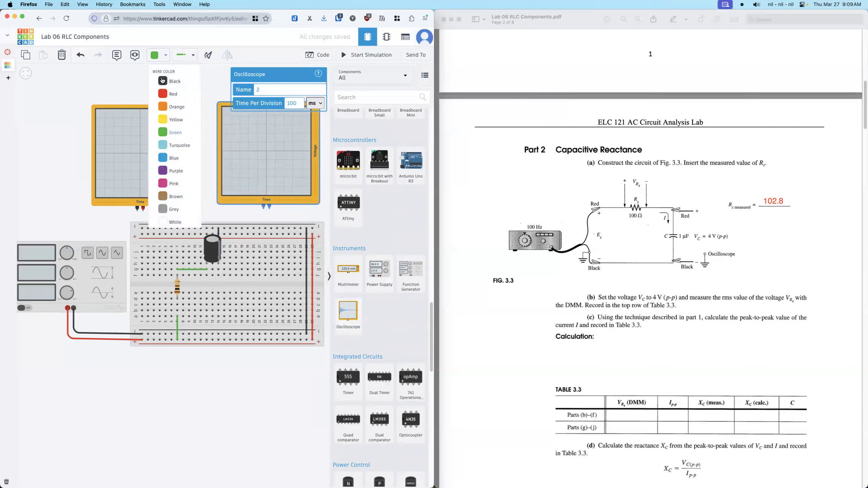
left_click(170, 93)
left_click_drag(181, 192, 192, 191)
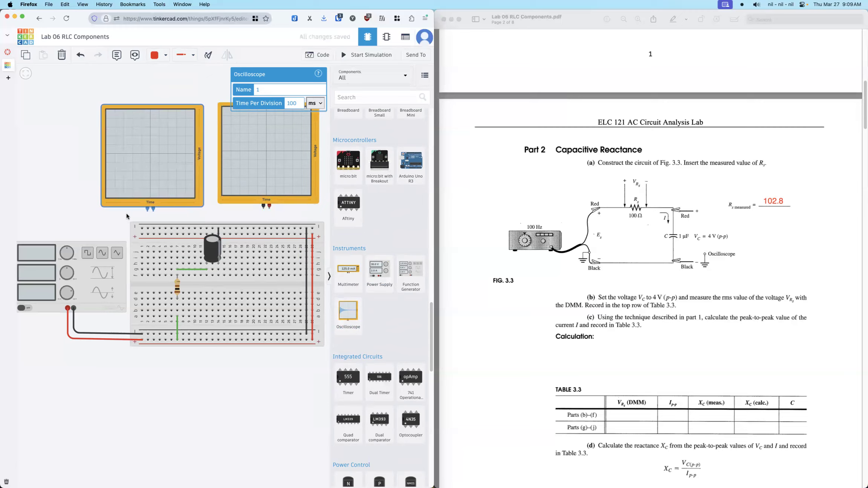
left_click(147, 211)
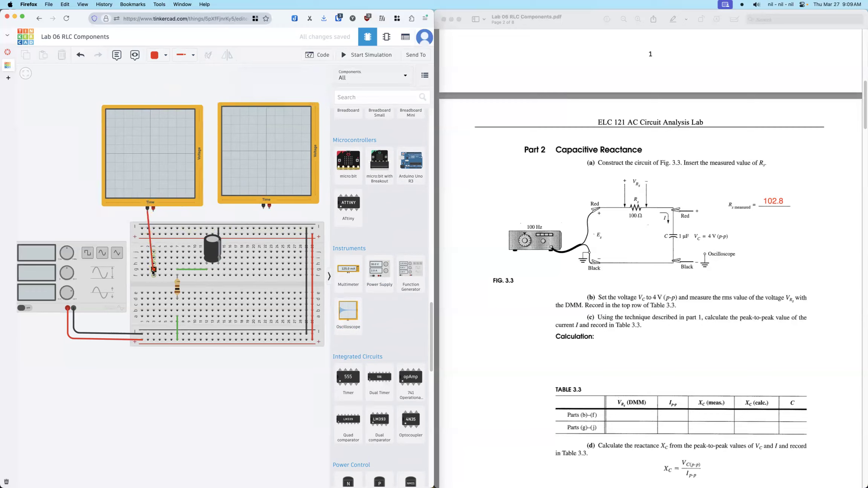
left_click(177, 310)
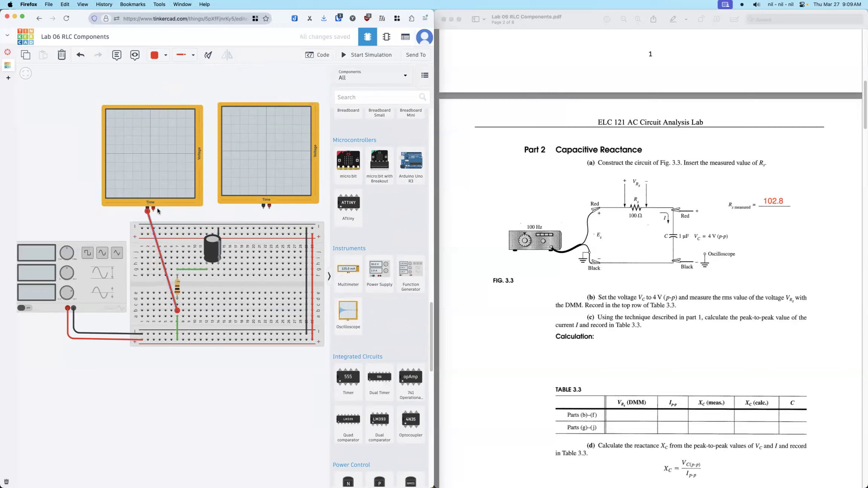
Step: Wire the first oscilloscope's positive terminal to the resistor's upper column and make that wire black
left_click(154, 211)
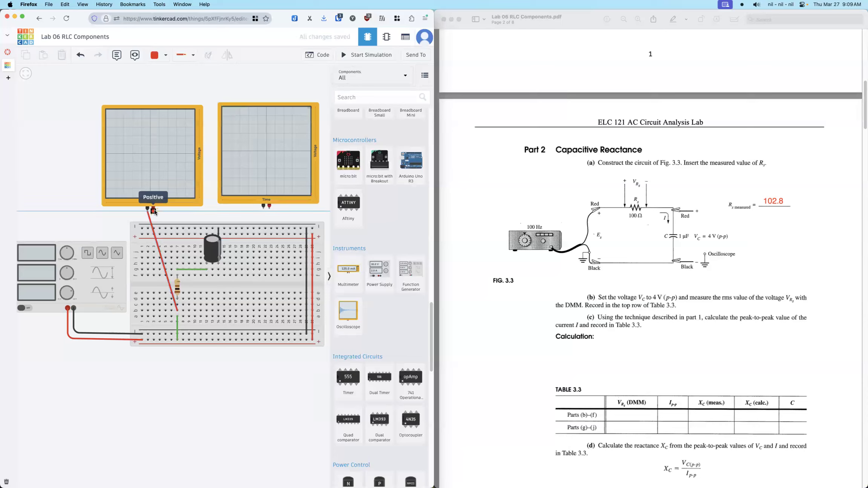
left_click(177, 252)
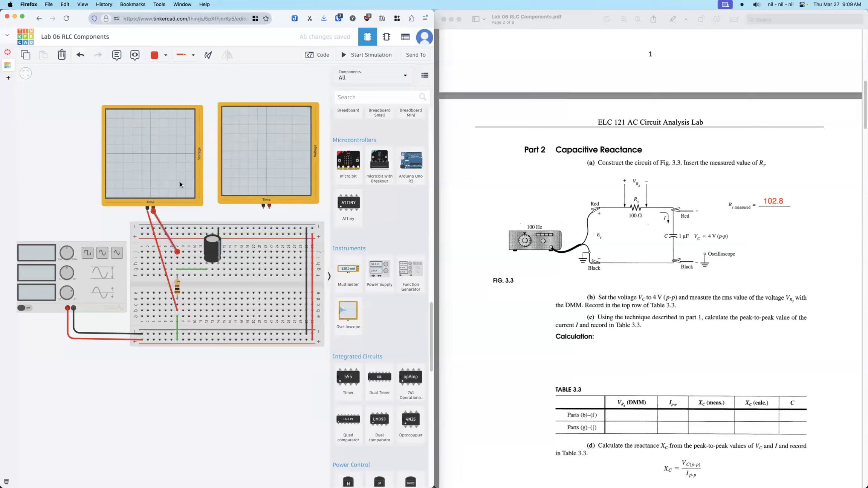
left_click(156, 60)
left_click(168, 79)
Step: Wire the second oscilloscope's negative terminal to the upper negative rail in black and its positive terminal to the capacitor's positive column in red
left_click(263, 206)
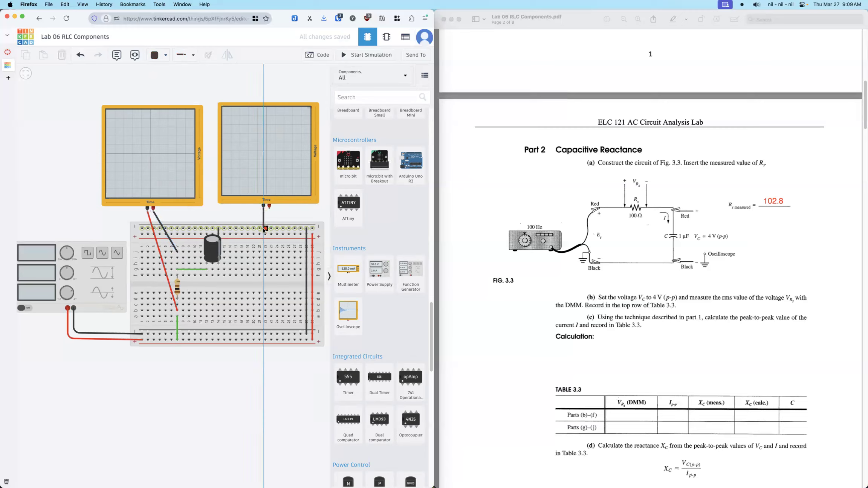
left_click(260, 228)
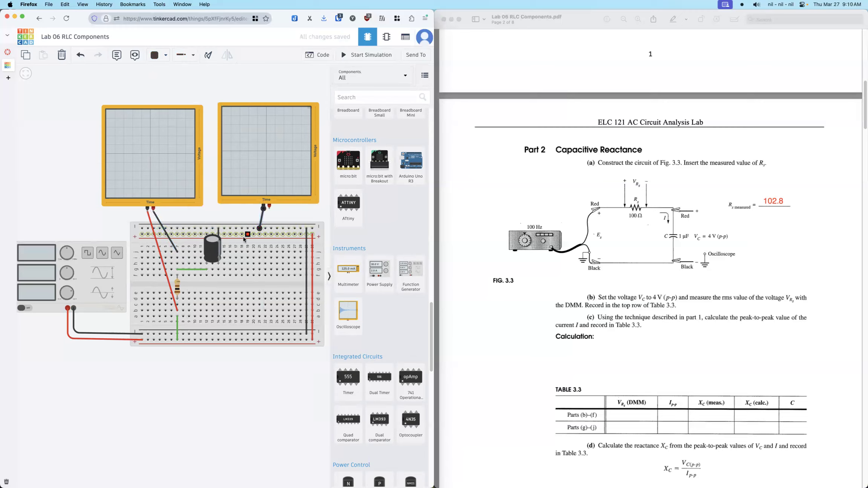
left_click(213, 262)
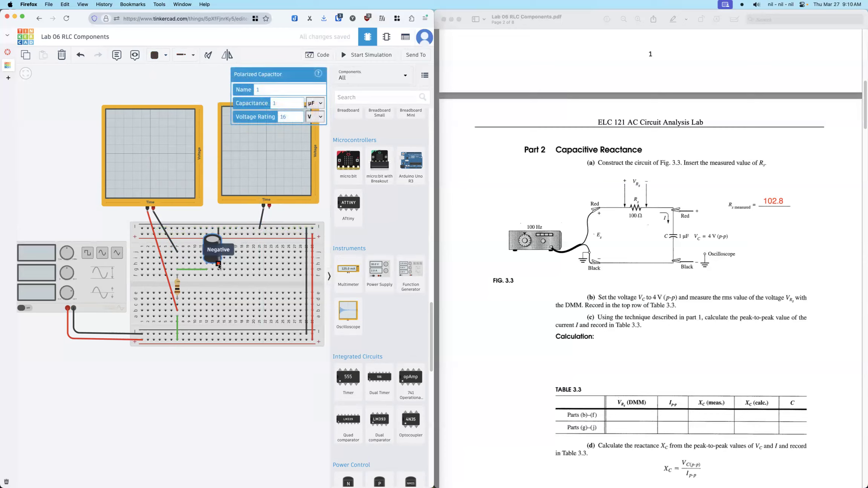
left_click(269, 207)
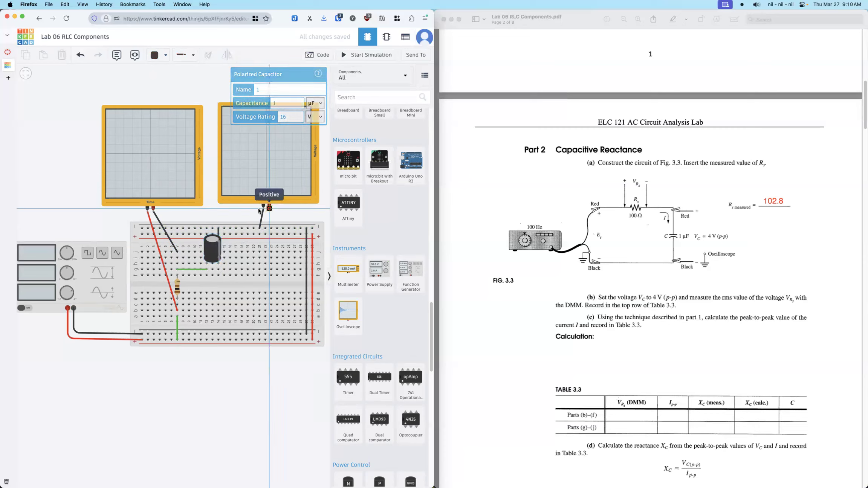
left_click(207, 275)
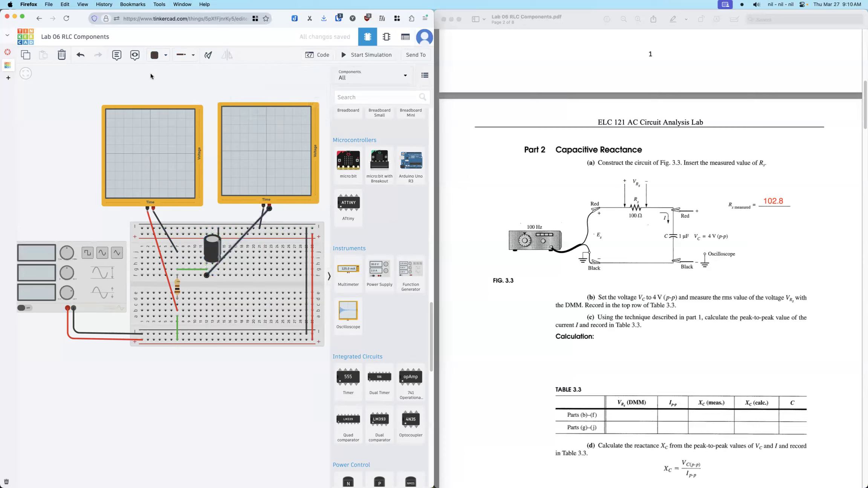
left_click(155, 55)
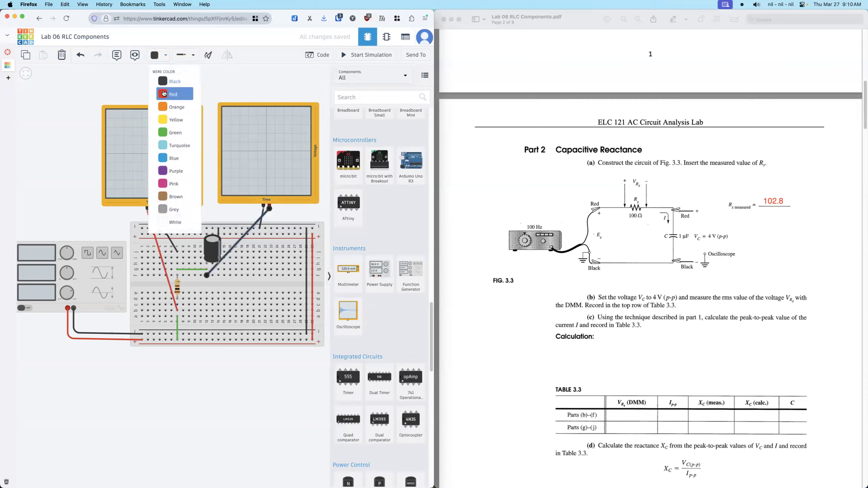
left_click(163, 93)
left_click(229, 87)
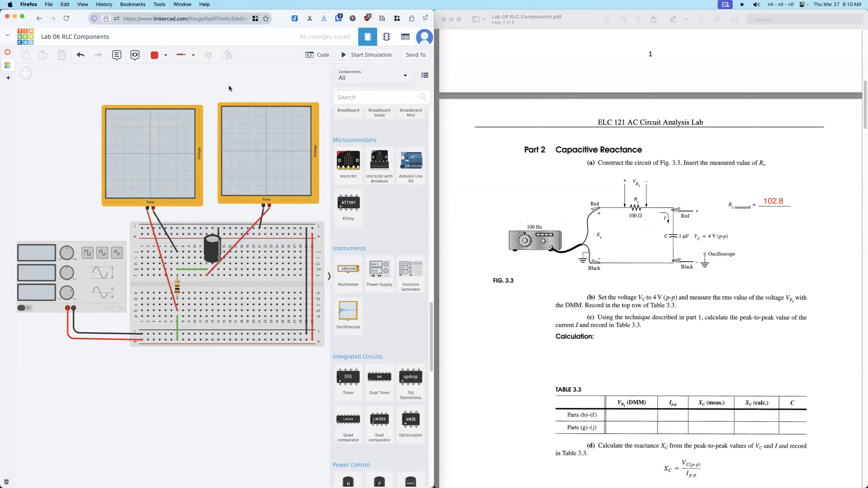
Step: Start the simulation and set the time per division of the second oscilloscope, across the capacitor, to 1 ms
left_click(358, 56)
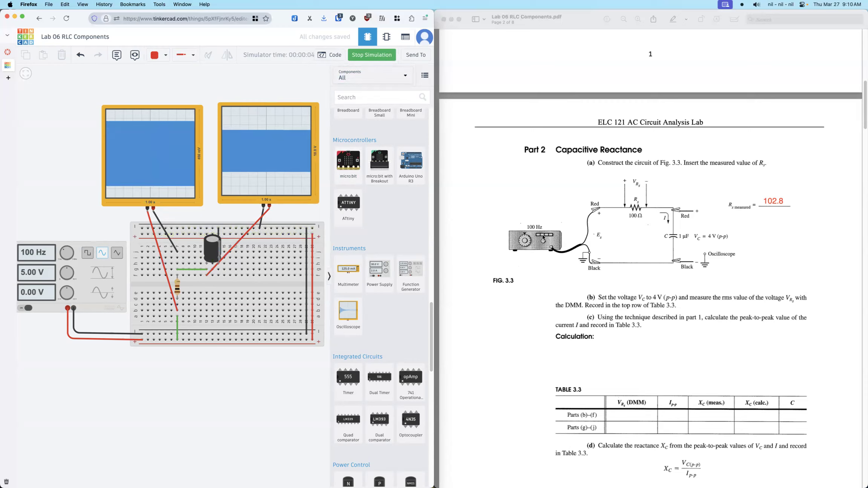
left_click(247, 175)
left_click(315, 104)
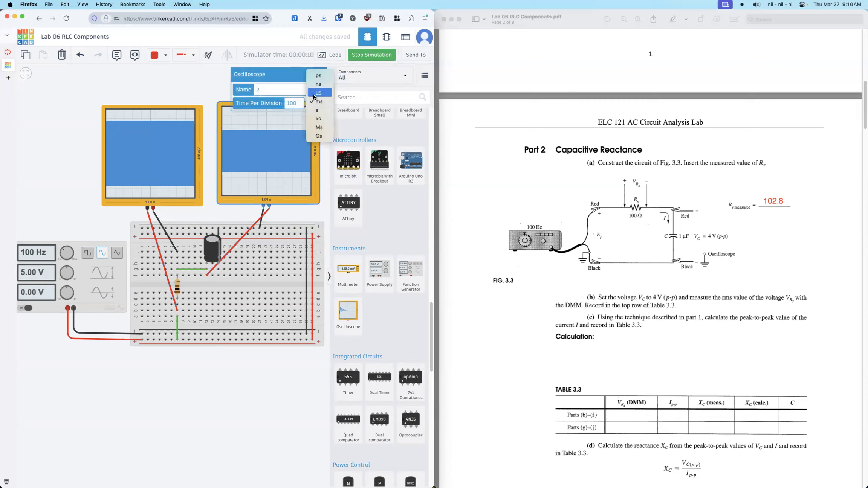
left_click(289, 106)
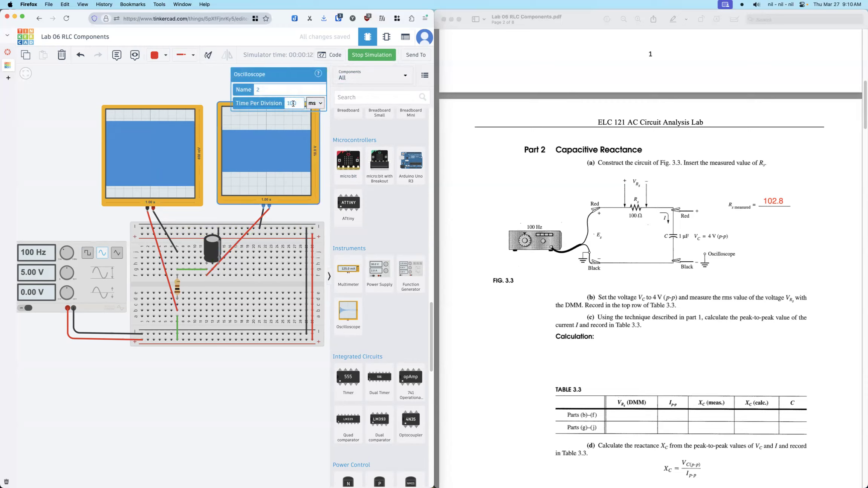
key("BackSpace")
key("BackSpace")
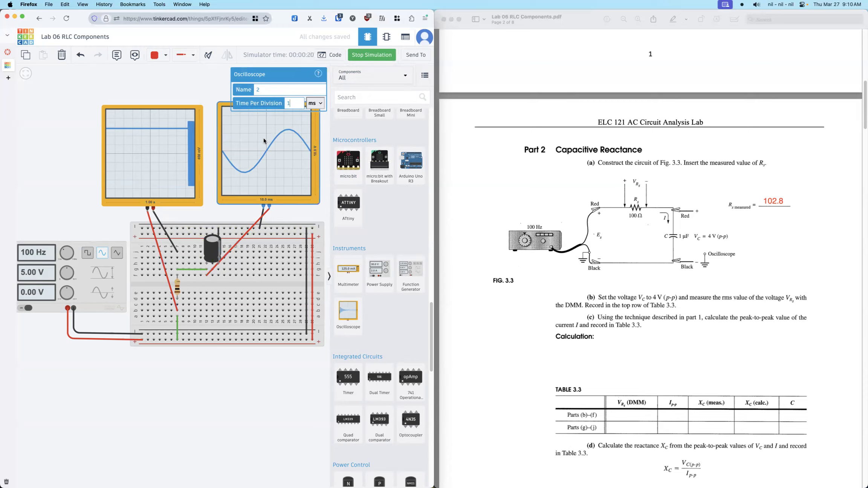
Step: Set the time per division of the first oscilloscope, across the resistor, to 1 ms
left_click(188, 147)
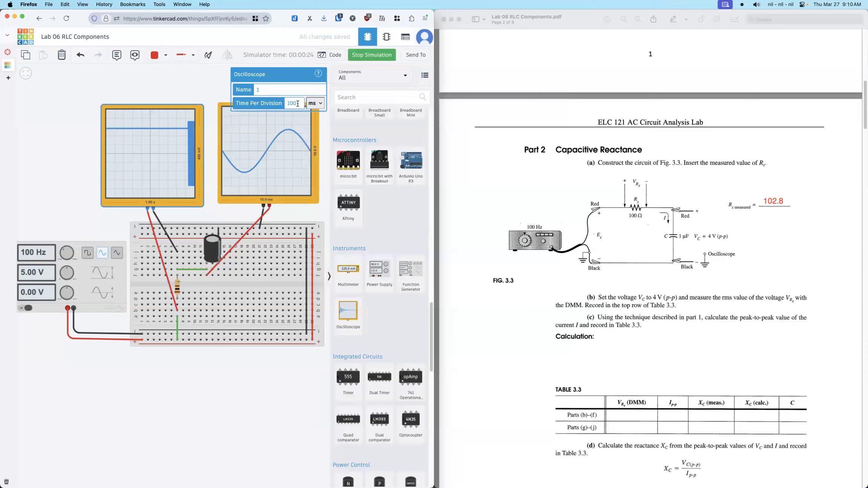
key("BackSpace")
key("BackSpace")
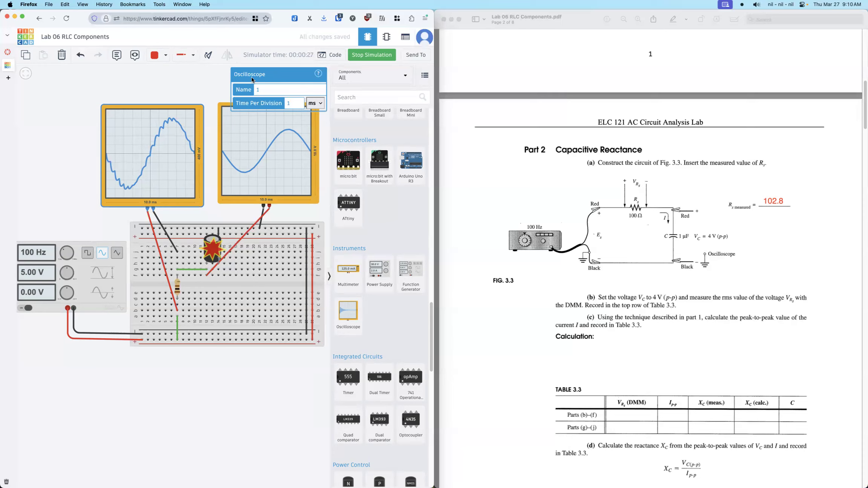
Step: Rerun the simulation to examine the polarized capacitor and the first oscilloscope's black lead, and stop it
left_click(369, 57)
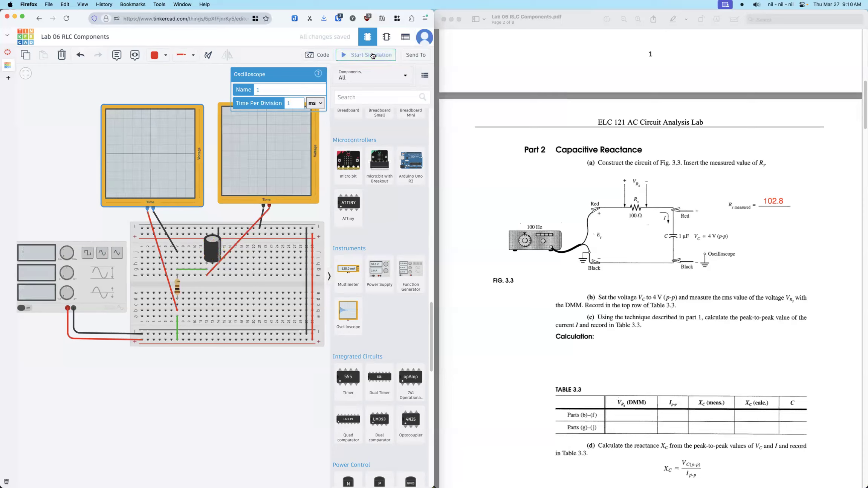
left_click(373, 56)
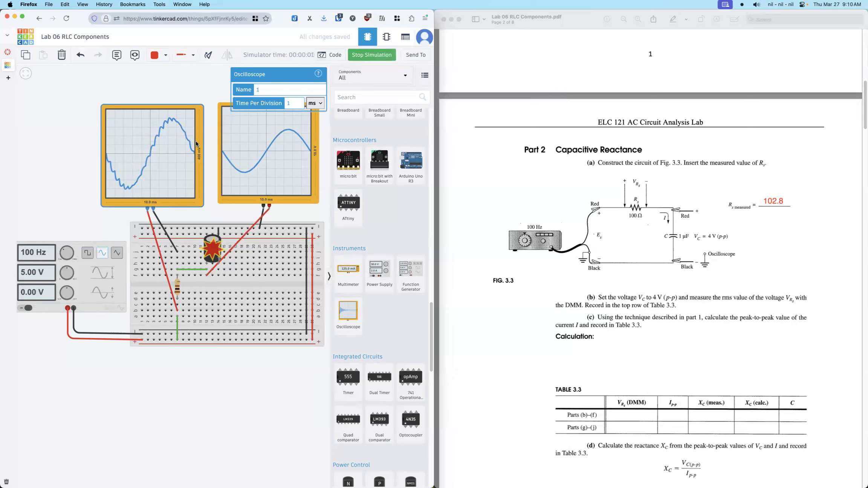
mouse_move(210, 245)
left_click(214, 247)
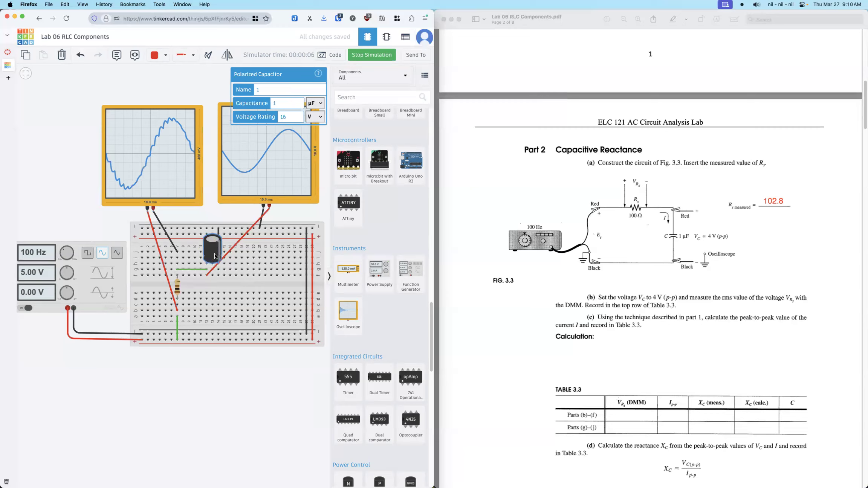
mouse_move(213, 259)
left_click(174, 247)
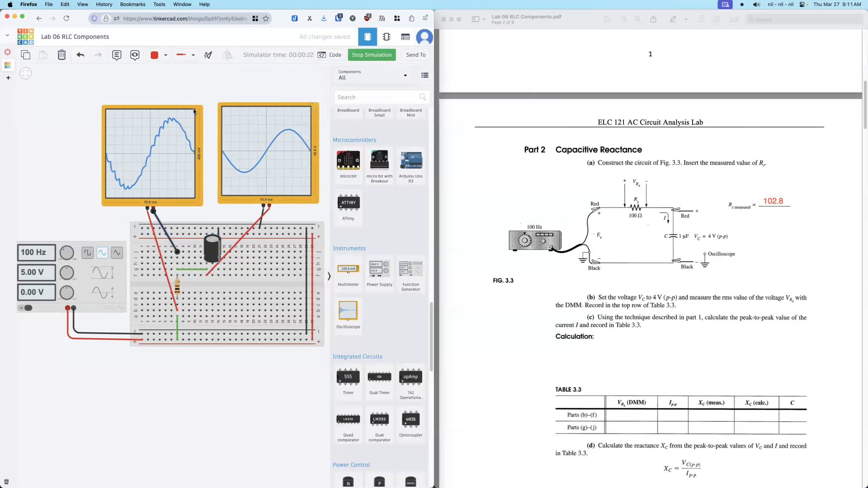
left_click(390, 54)
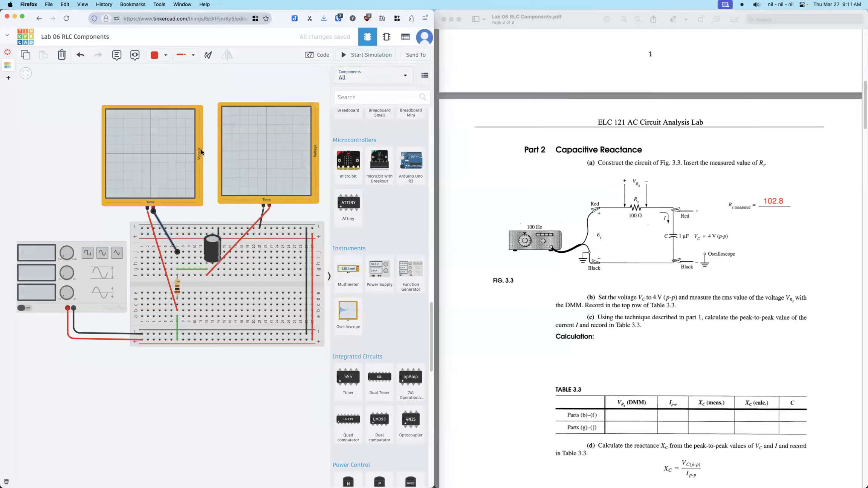
Step: Delete the first oscilloscope's black lead and run the simulation to check the polarized capacitor, stopping it at the end
left_click(61, 55)
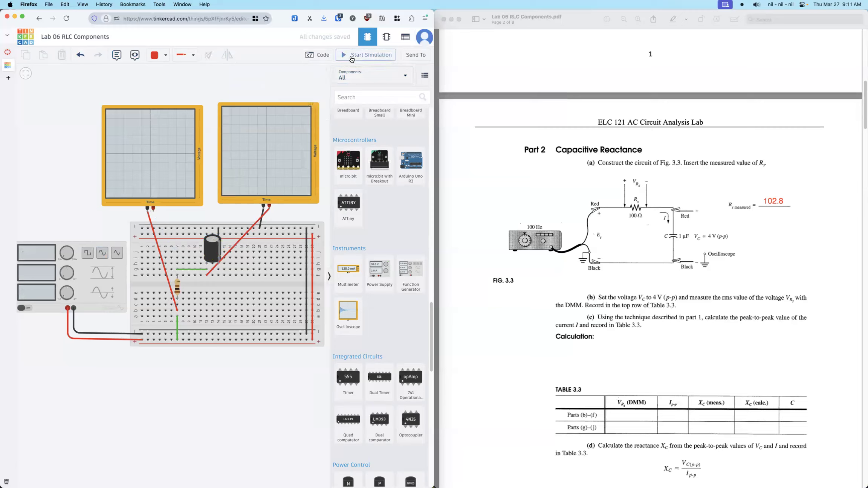
left_click(351, 59)
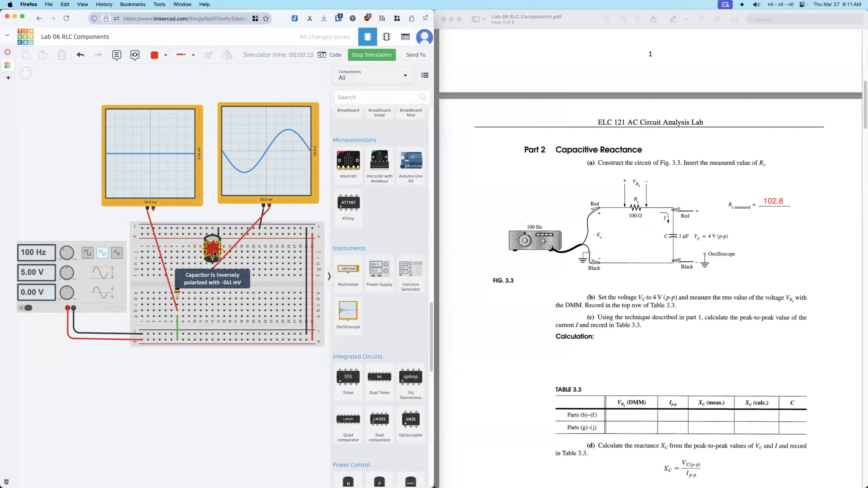
left_click(214, 253)
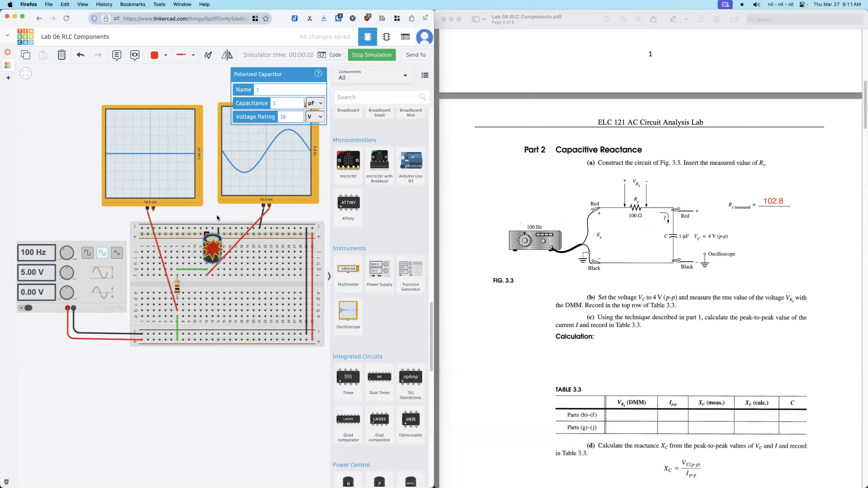
left_click(378, 56)
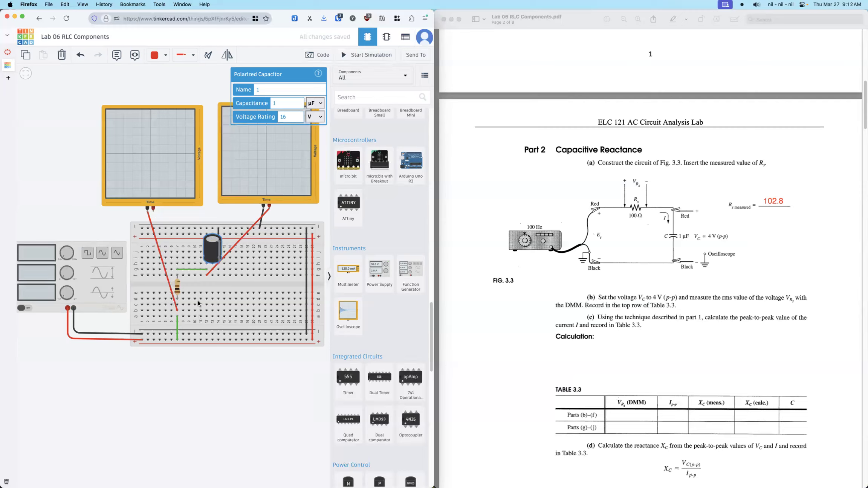
Step: Check the resistor's properties and rotate the polarized capacitor 180° so its legs stay in the same breadboard columns
left_click(177, 291)
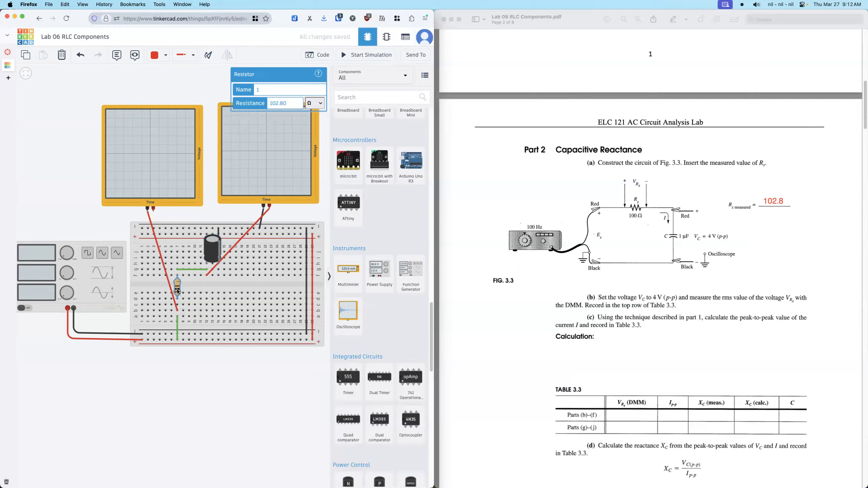
left_click_drag(211, 248, 246, 253)
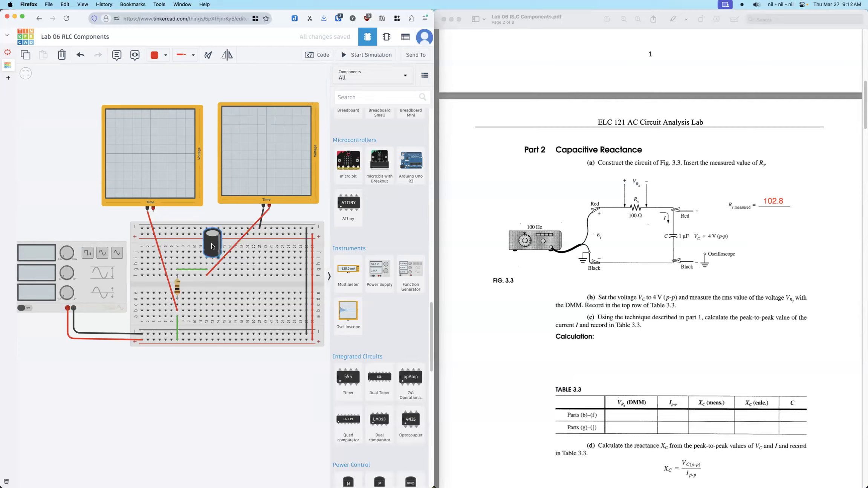
left_click(209, 57)
left_click(209, 56)
left_click(209, 56)
left_click(209, 56)
left_click(210, 56)
left_click(214, 265)
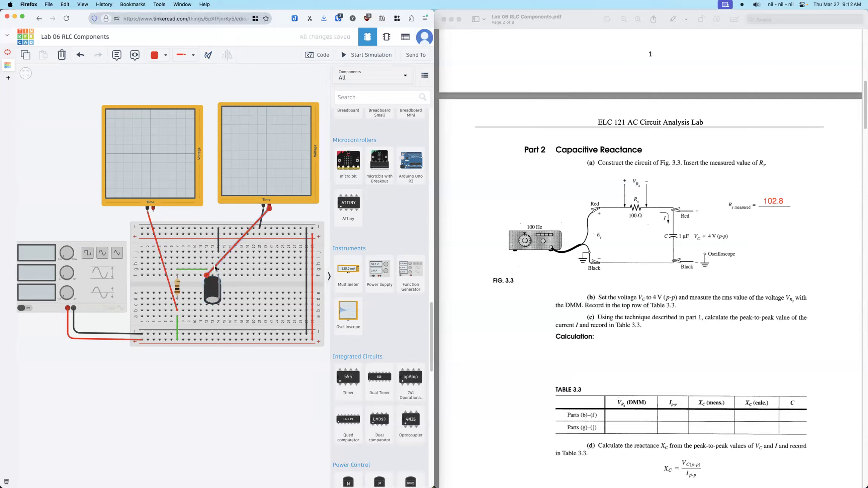
Step: Move the second oscilloscope's red lead to a higher hole in the same column and run the simulation to inspect the polarized capacitor
left_click_drag(206, 275, 206, 264)
left_click(374, 55)
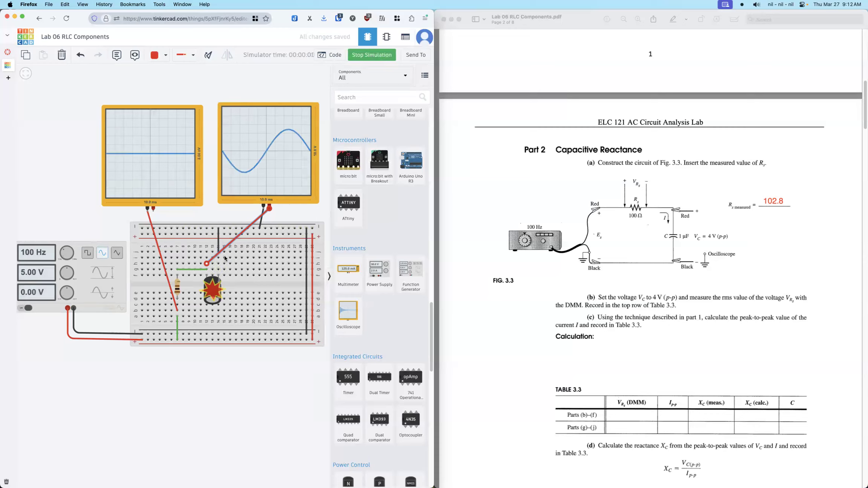
mouse_move(210, 288)
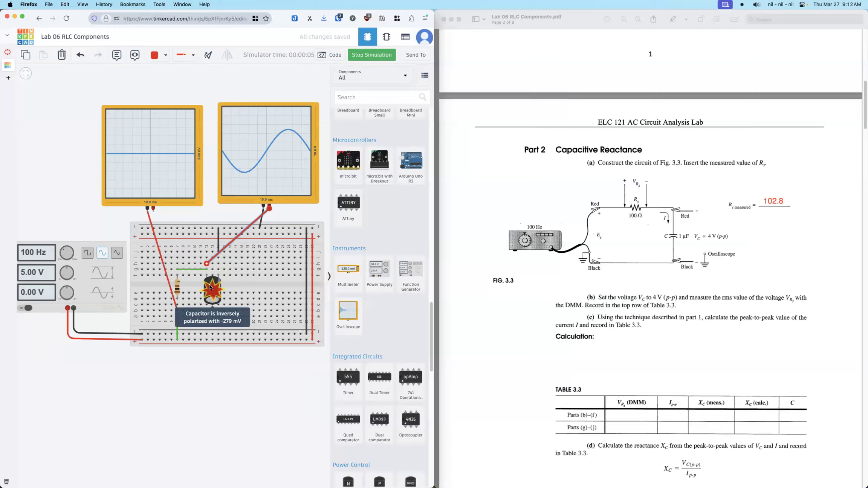
left_click(209, 286)
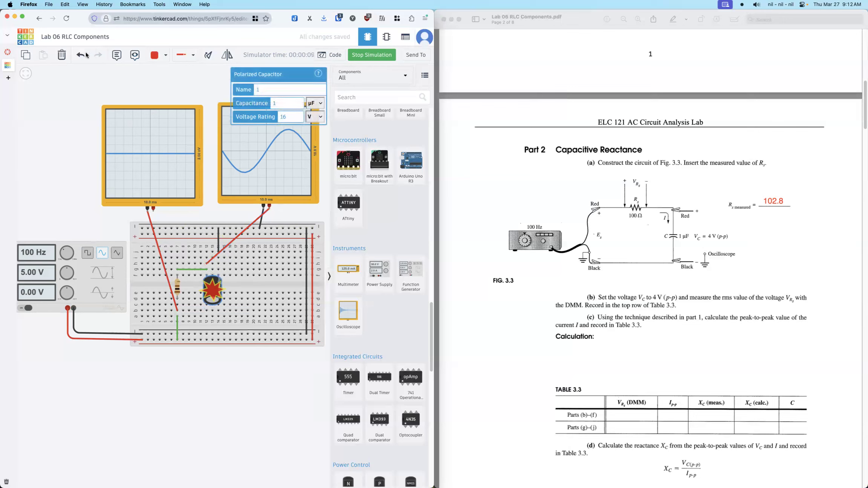
Step: Delete the polarized capacitor, undo the deletion, and rerun the simulation to recheck the capacitor before stopping it
left_click(62, 54)
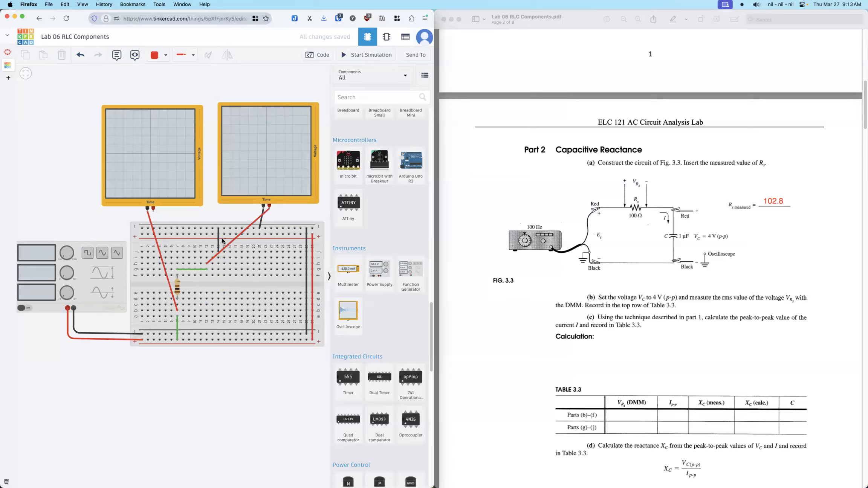
key("super+z")
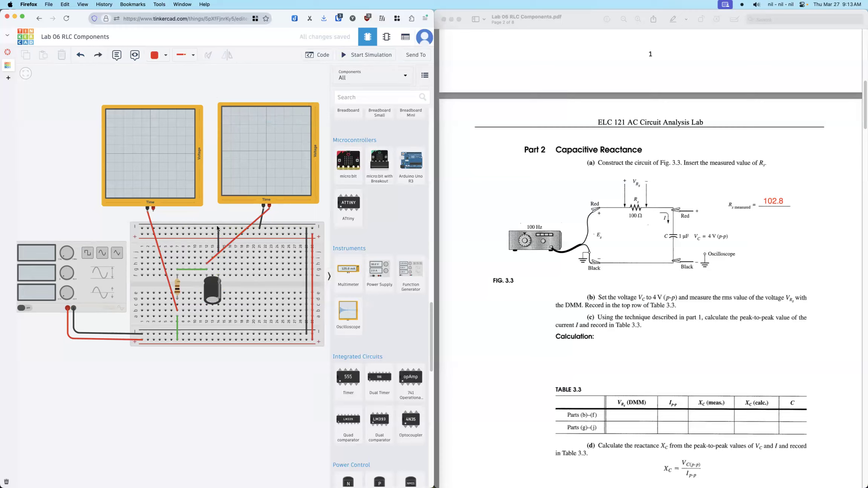
left_click(215, 294)
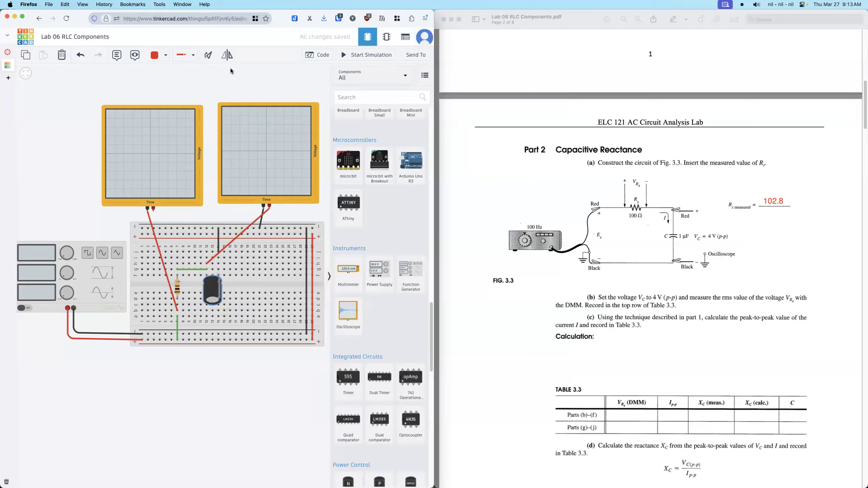
left_click(366, 55)
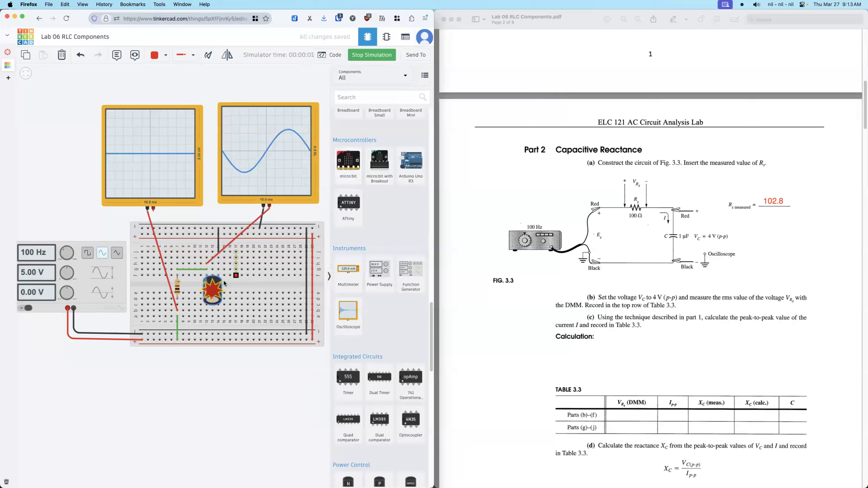
mouse_move(218, 287)
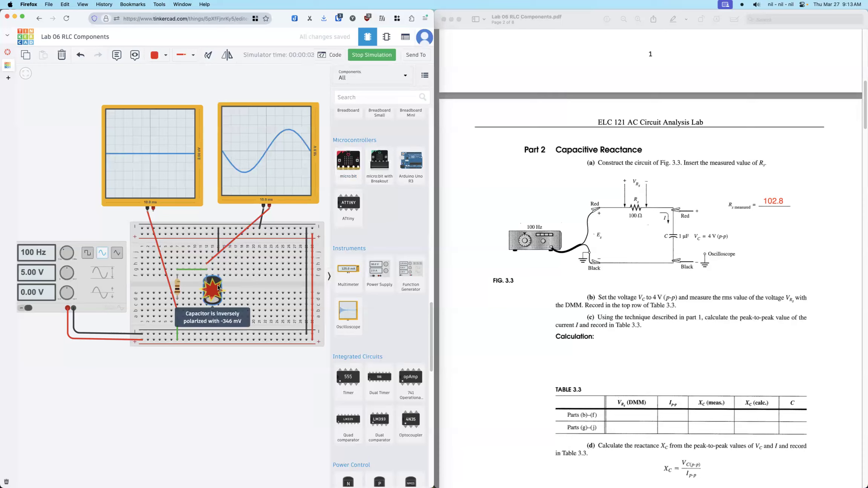
left_click(354, 57)
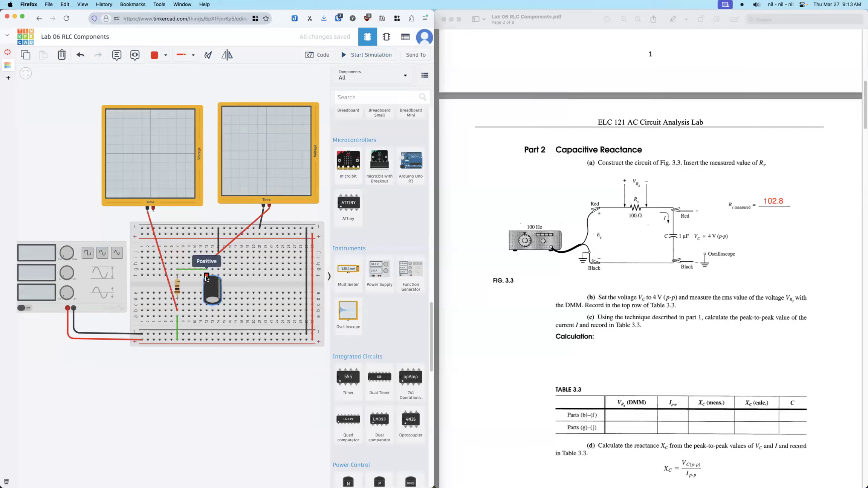
Step: Set the function generator's amplitude to 2 V and run the simulation to inspect the polarized capacitor
left_click(80, 271)
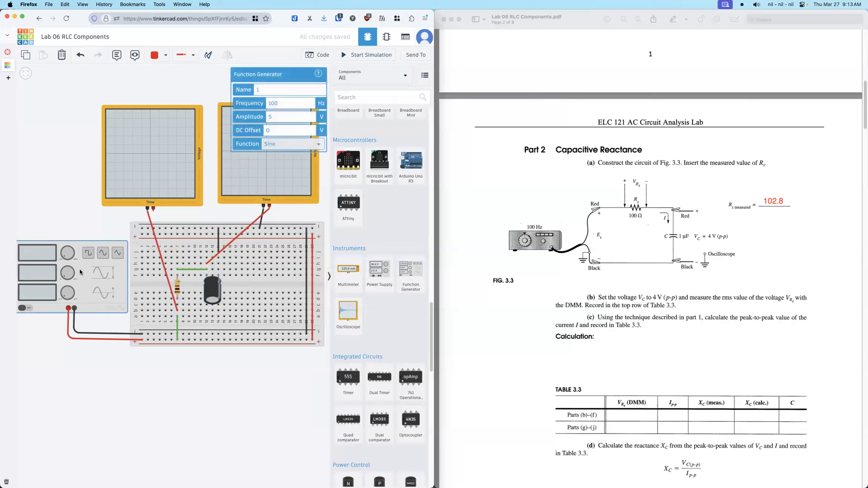
double_click(275, 117)
type("2")
left_click(353, 55)
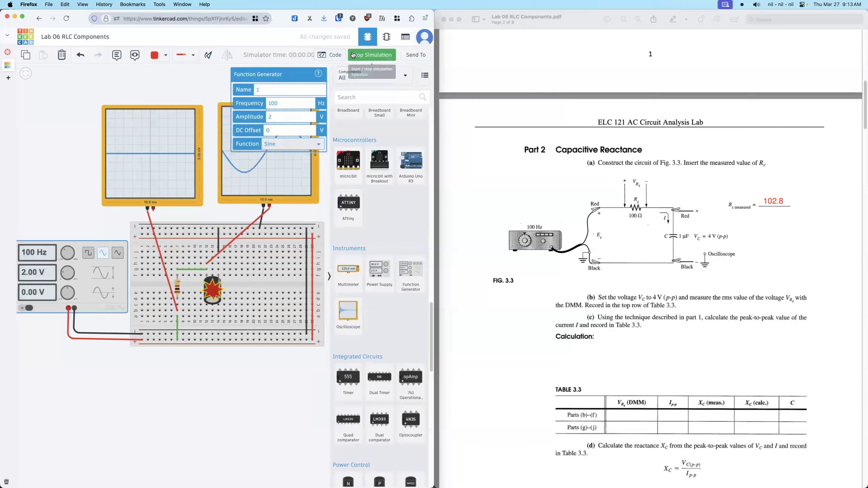
mouse_move(206, 281)
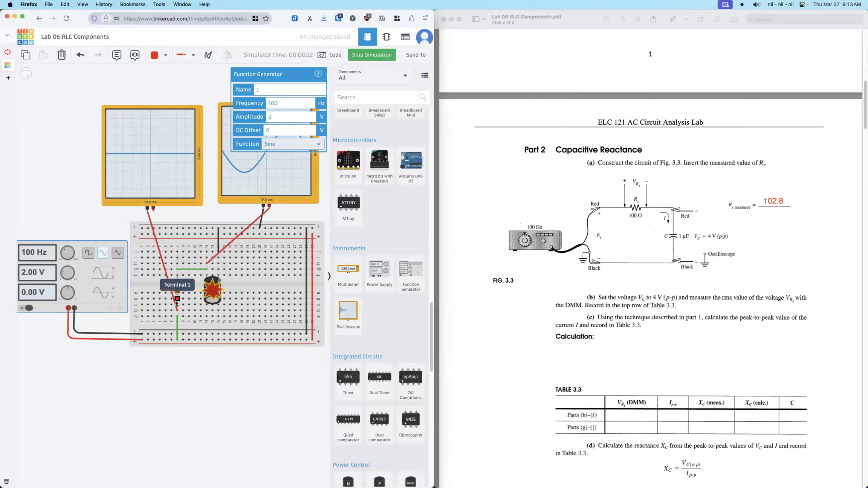
left_click(218, 291)
Step: Add a non-polarized capacitor to the workspace and set its capacitance to 1 µF
scroll(385, 221, "up", 10)
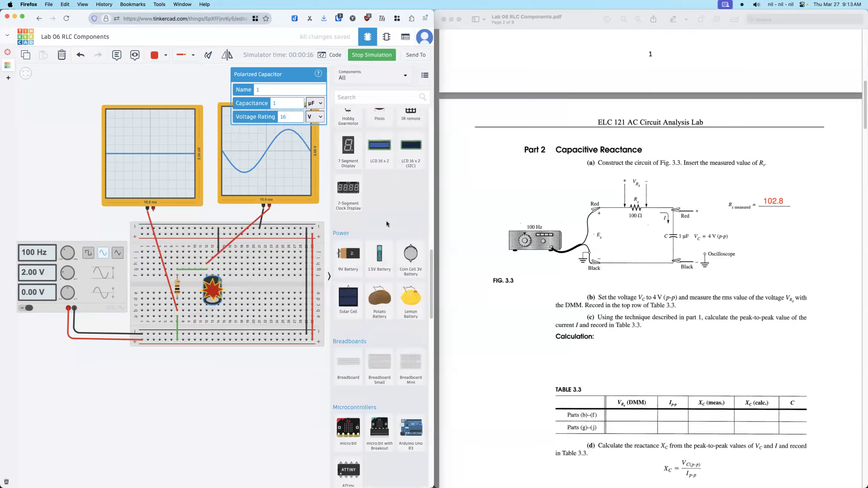
scroll(387, 223, "up", 10)
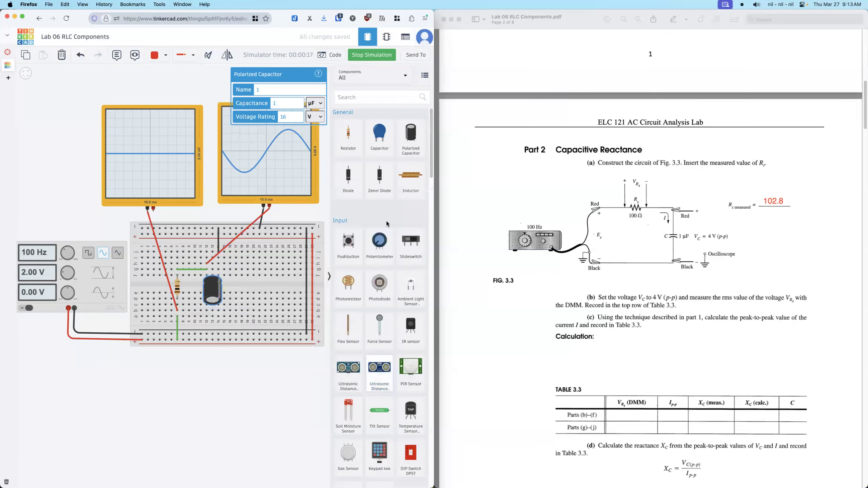
left_click(377, 139)
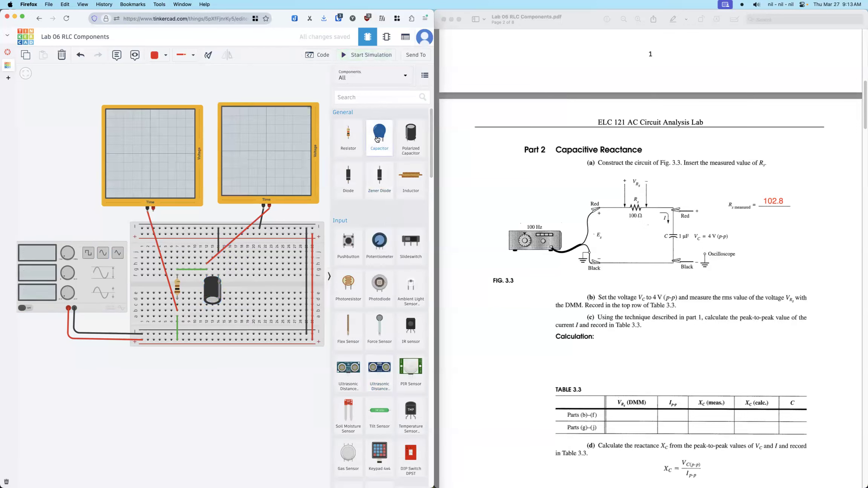
left_click_drag(377, 139, 266, 147)
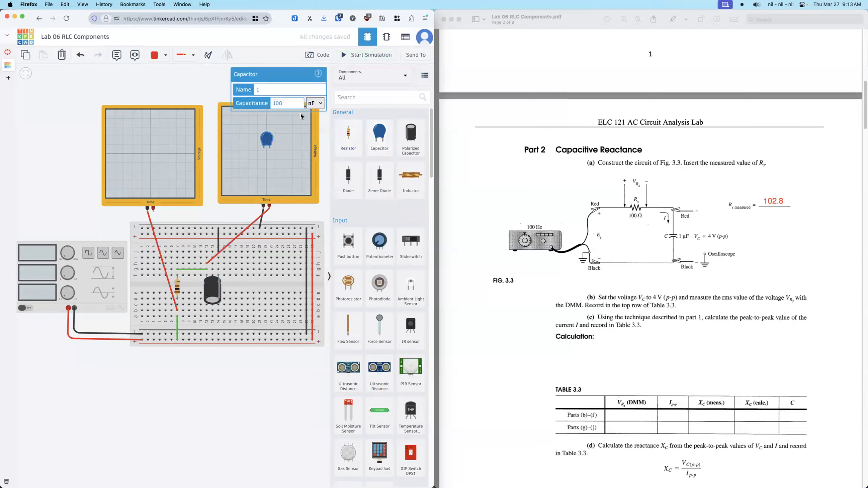
left_click(311, 103)
left_click(318, 110)
left_click(291, 104)
key("BackSpace")
key("BackSpace")
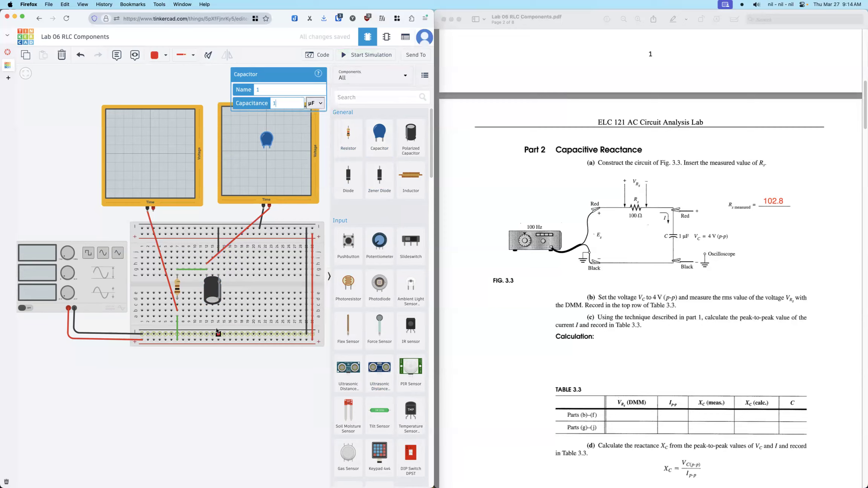
Step: Delete the polarized capacitor and put the non-polarized one in its place on the breadboard, rotated 180°
left_click(218, 284)
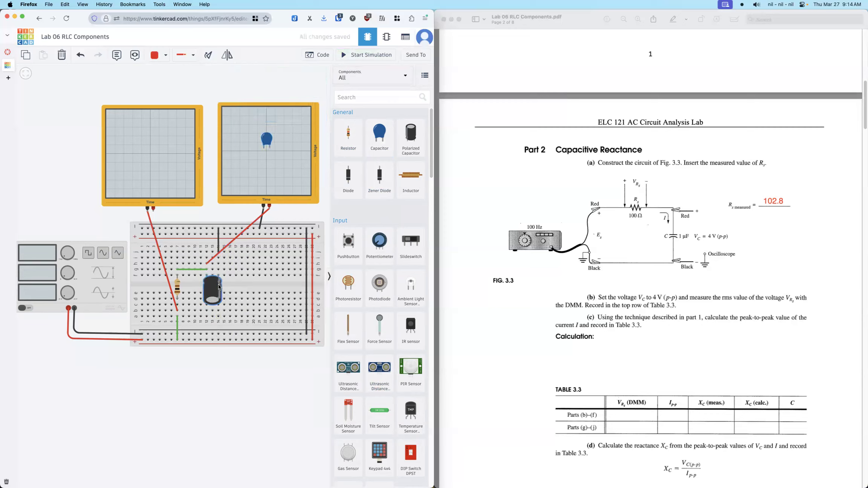
left_click(62, 55)
left_click_drag(266, 144, 209, 269)
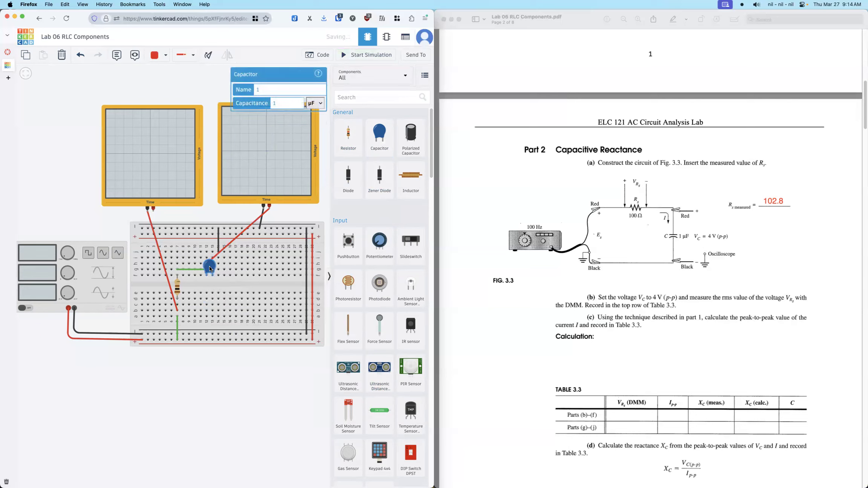
left_click(207, 57)
left_click(206, 57)
left_click(207, 57)
left_click(207, 57)
left_click(207, 58)
left_click(207, 57)
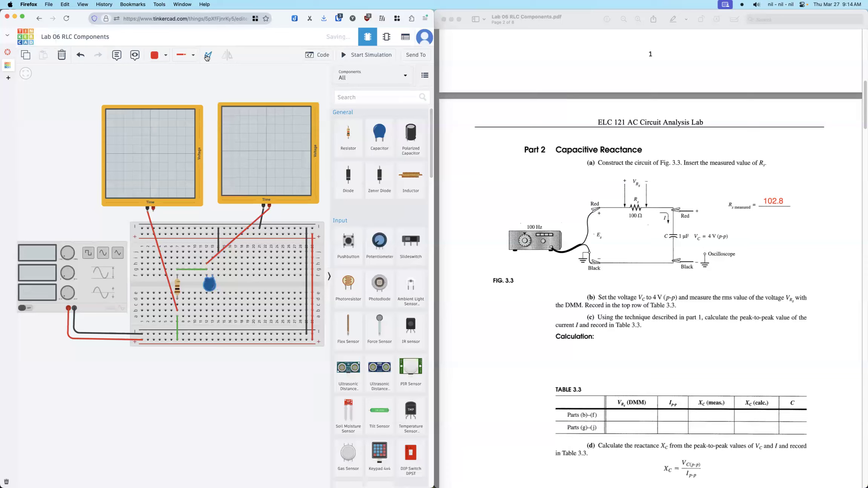
Step: Join the capacitor's free leg to the column of the black rail jumper with a short green wire and test-run the simulation
left_click(218, 269)
left_click(213, 269)
left_click(157, 55)
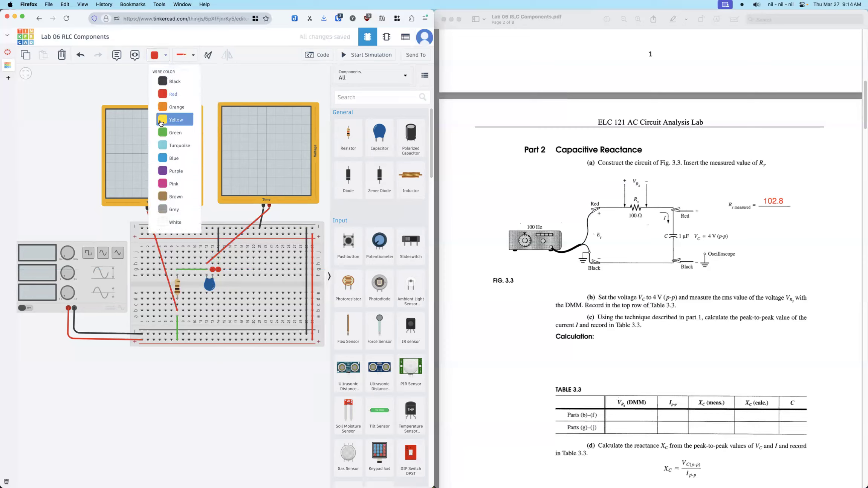
left_click(161, 132)
left_click(197, 93)
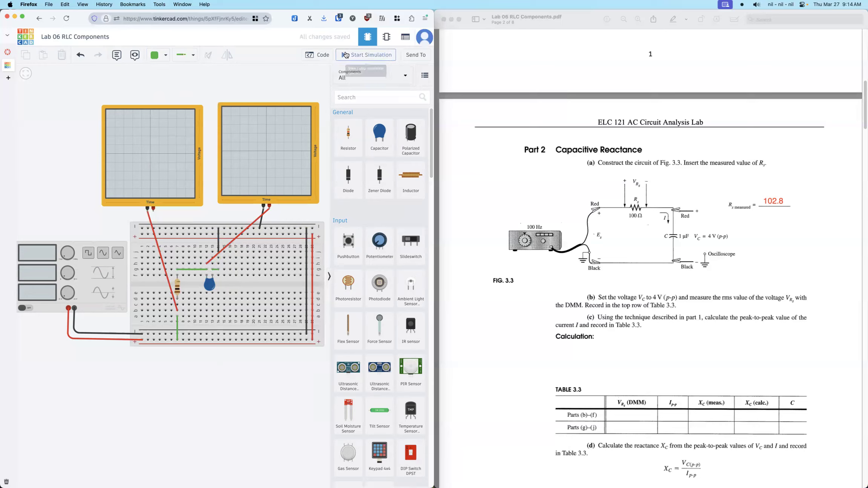
left_click(345, 55)
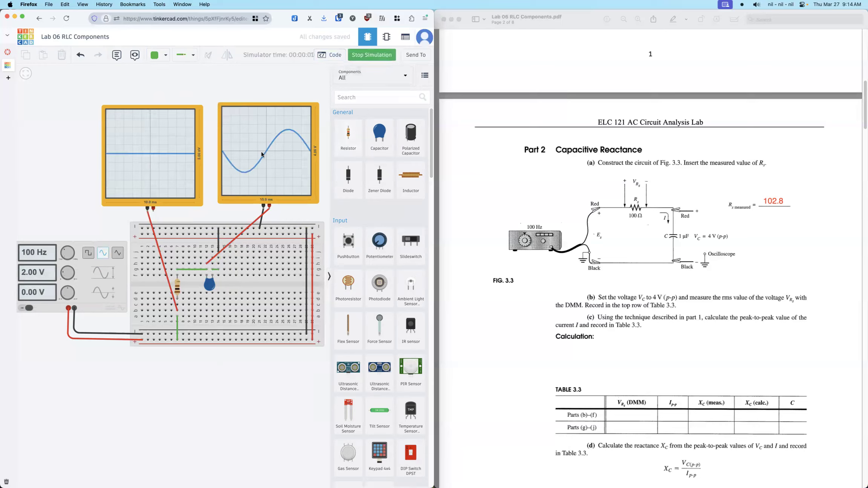
left_click(366, 57)
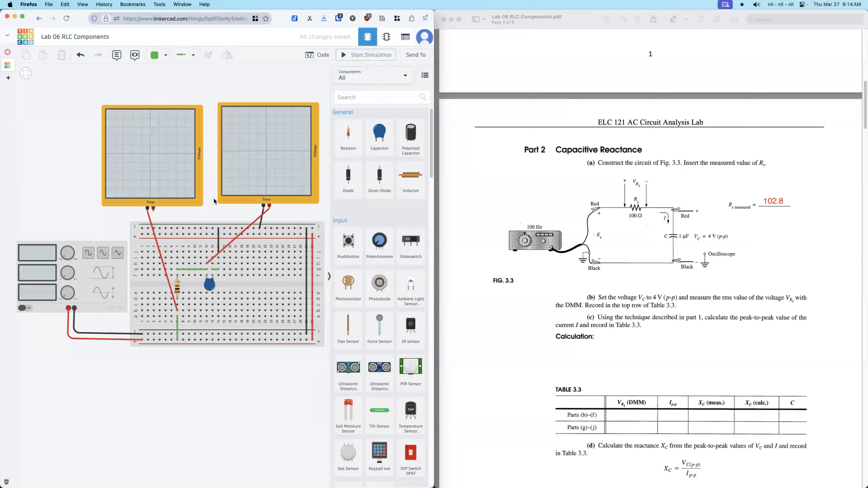
Step: Move the first oscilloscope's red lead to its positive terminal and wire its negative terminal to the resistor's upper column in black
left_click(148, 216)
left_click_drag(147, 209, 154, 212)
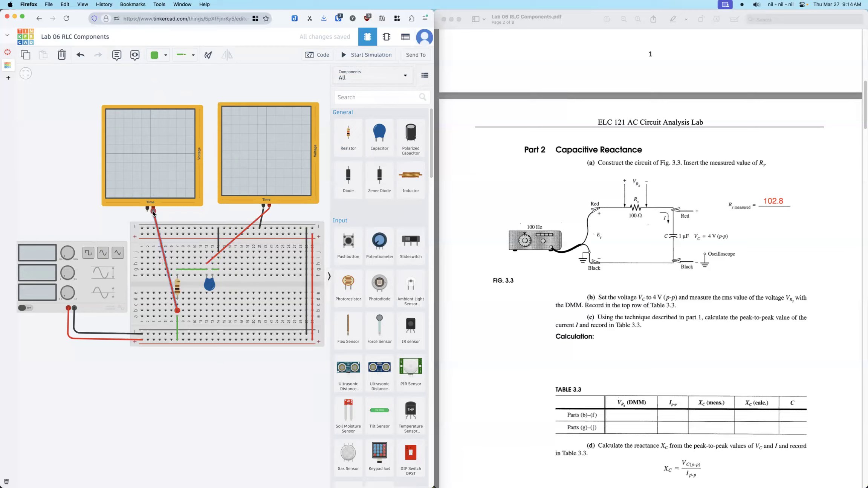
left_click(147, 212)
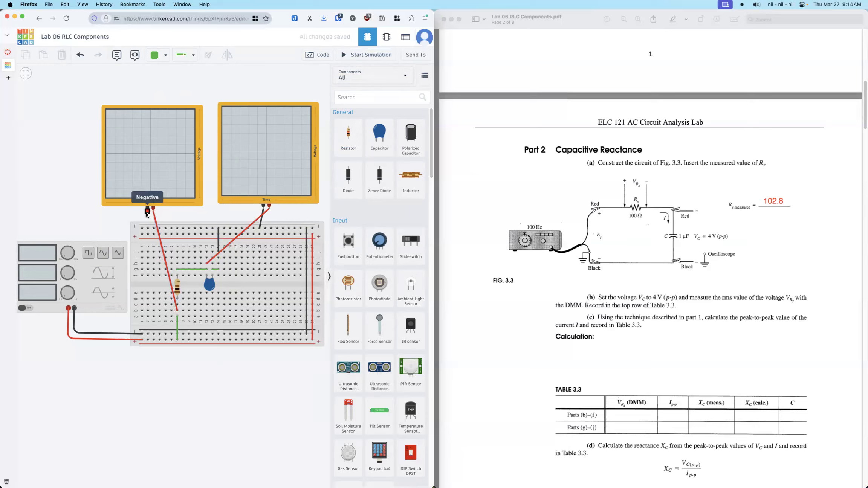
left_click(174, 253)
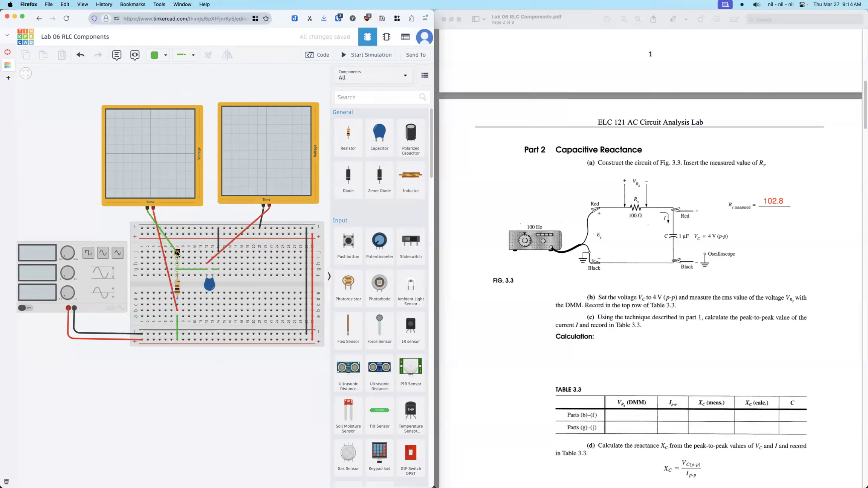
left_click(158, 55)
left_click(168, 75)
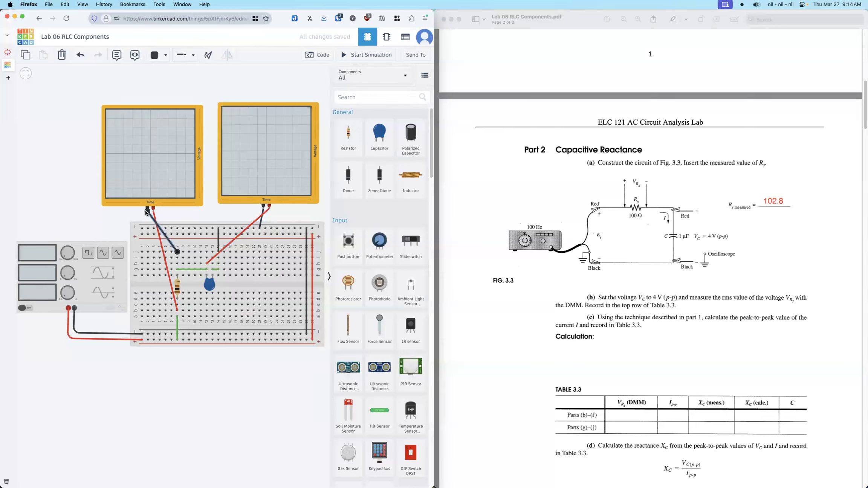
Step: Run the simulation to view the resistor and capacitor waveforms on the two oscilloscopes, and stop it again
left_click(154, 193)
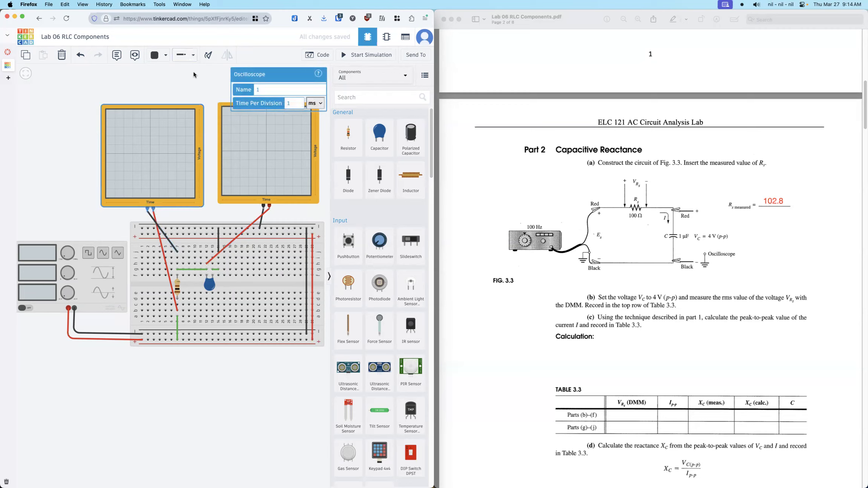
left_click(378, 58)
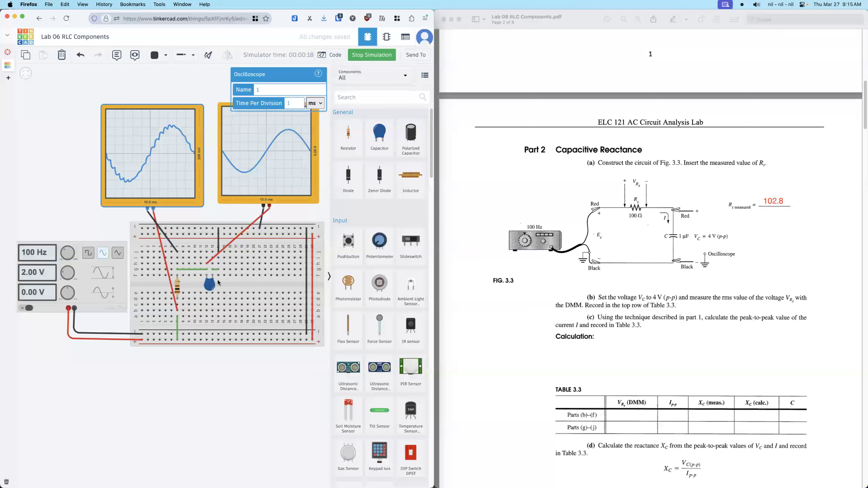
left_click(372, 56)
Step: Add a polarized capacitor beside the non-polarized one on the breadboard and rotate it 180°
left_click_drag(412, 133, 243, 284)
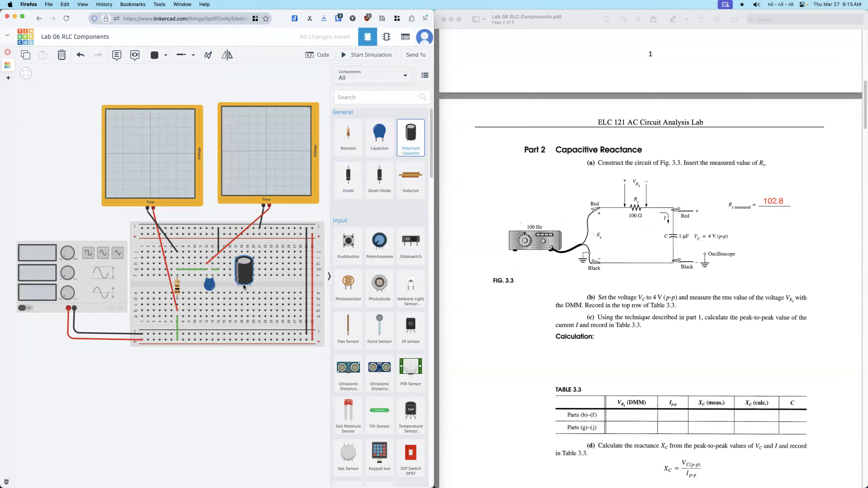
left_click(208, 55)
left_click(209, 55)
left_click(209, 56)
left_click(209, 56)
left_click(209, 56)
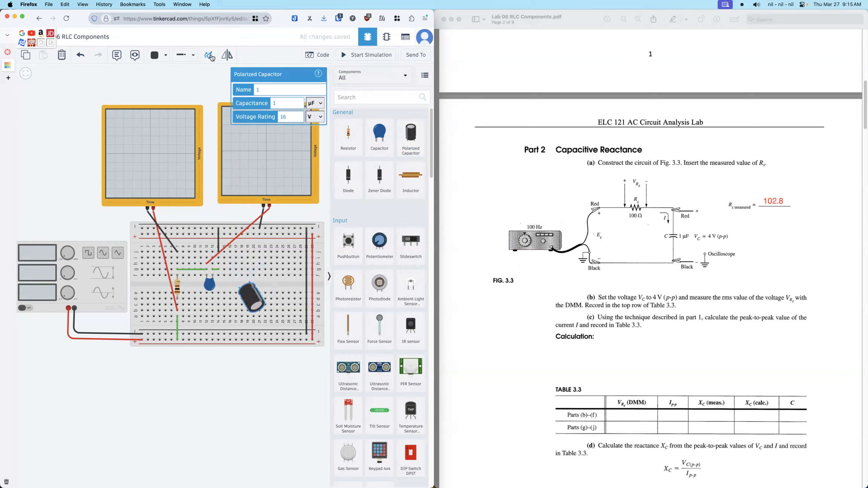
left_click(208, 55)
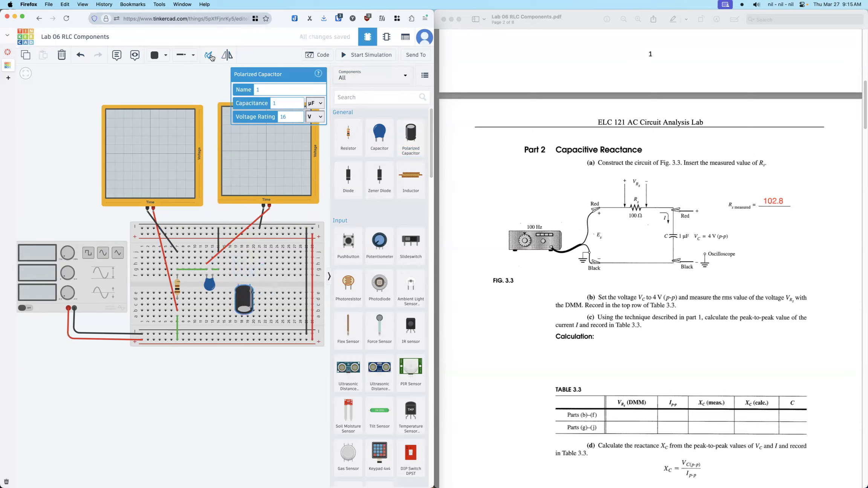
Step: Replace the non-polarized capacitor and its short green wire with the polarized capacitor and test-run the simulation
left_click(212, 288)
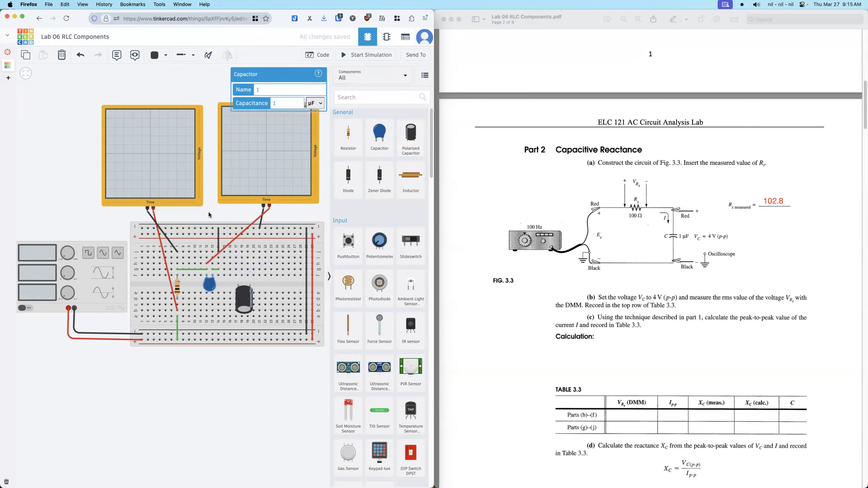
left_click(61, 55)
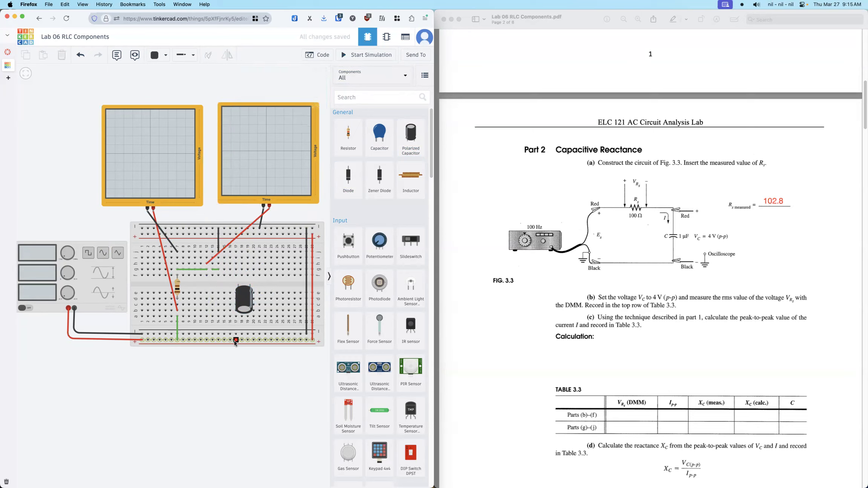
left_click(246, 301)
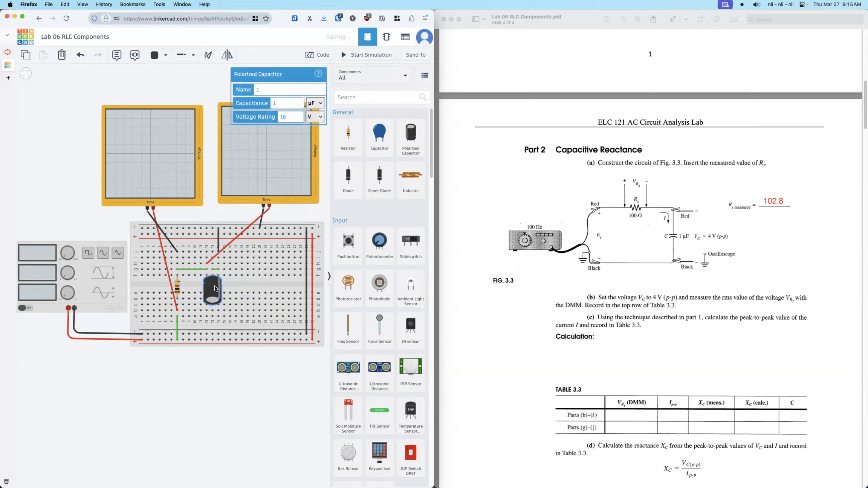
left_click(216, 269)
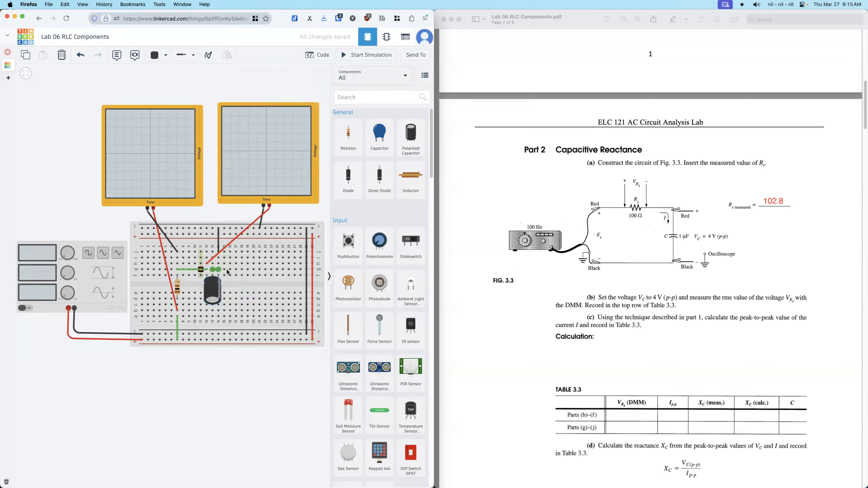
left_click(61, 55)
left_click(348, 56)
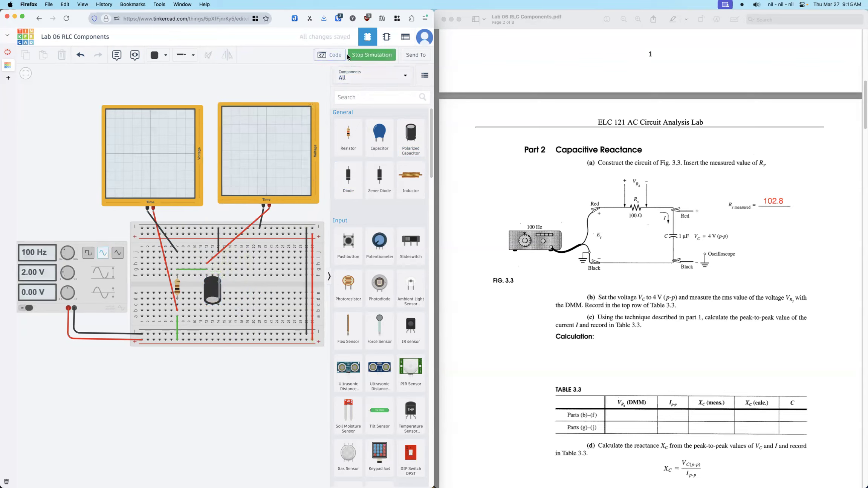
mouse_move(214, 286)
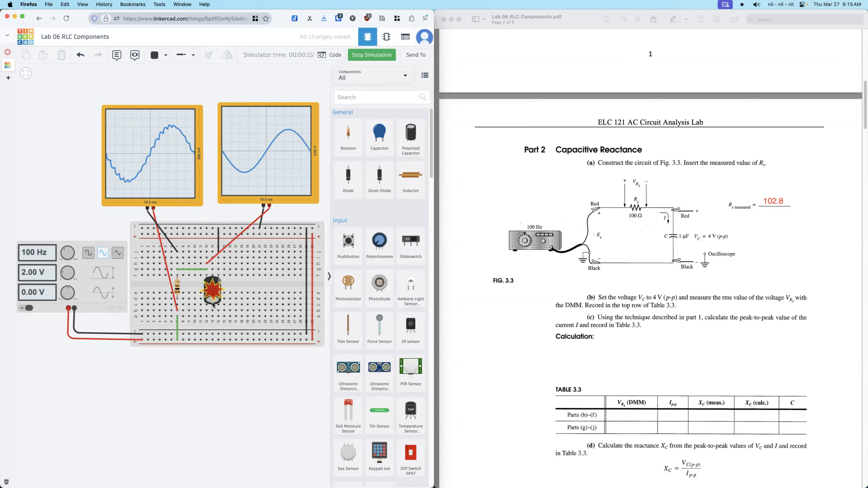
Step: Undo the capacitor swap to restore the non-polarized capacitor and its short green wire, and delete the extra polarized capacitor
left_click(81, 56)
left_click(81, 56)
left_click(81, 56)
left_click(81, 56)
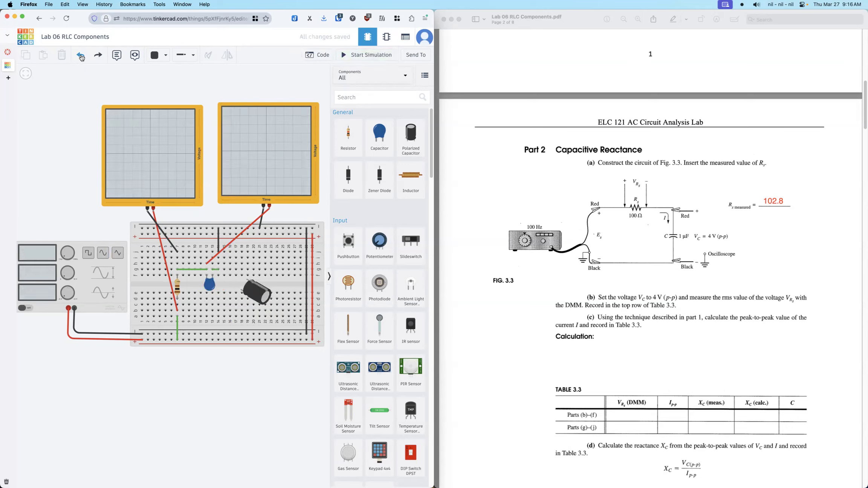
left_click(81, 55)
left_click(256, 289)
left_click(60, 55)
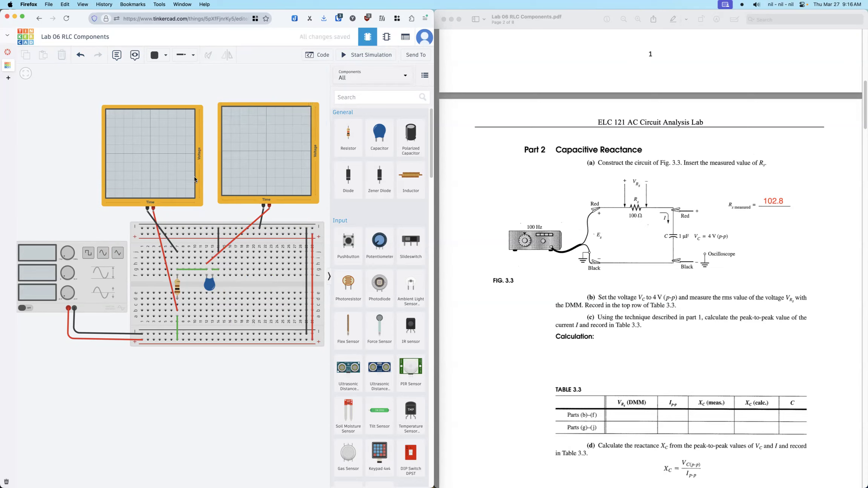
Step: Check the function generator's frequency, amplitude and waveform settings, and close them without changes
left_click(107, 298)
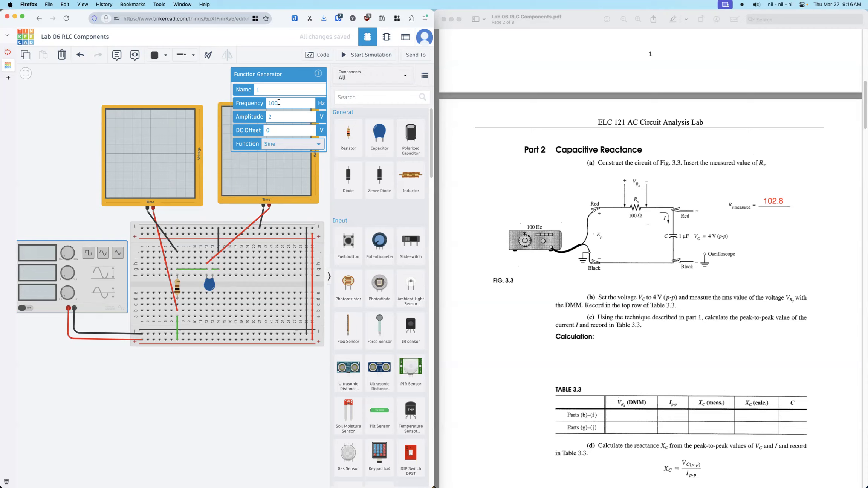
left_click(172, 75)
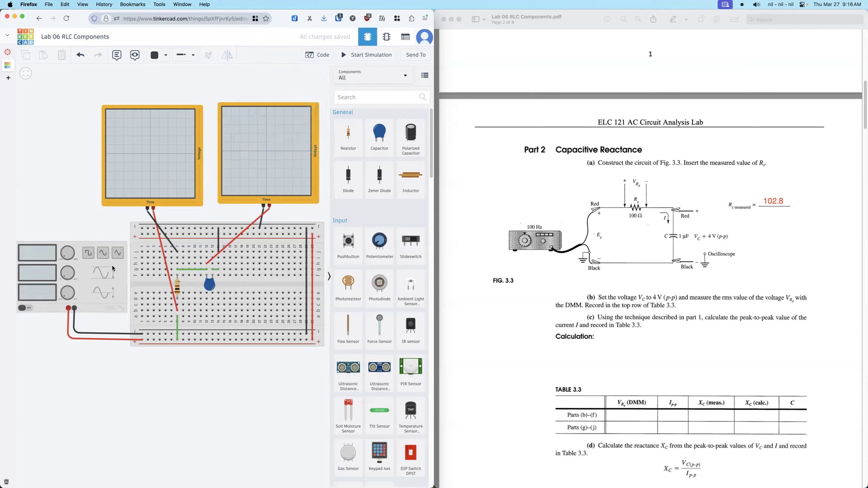